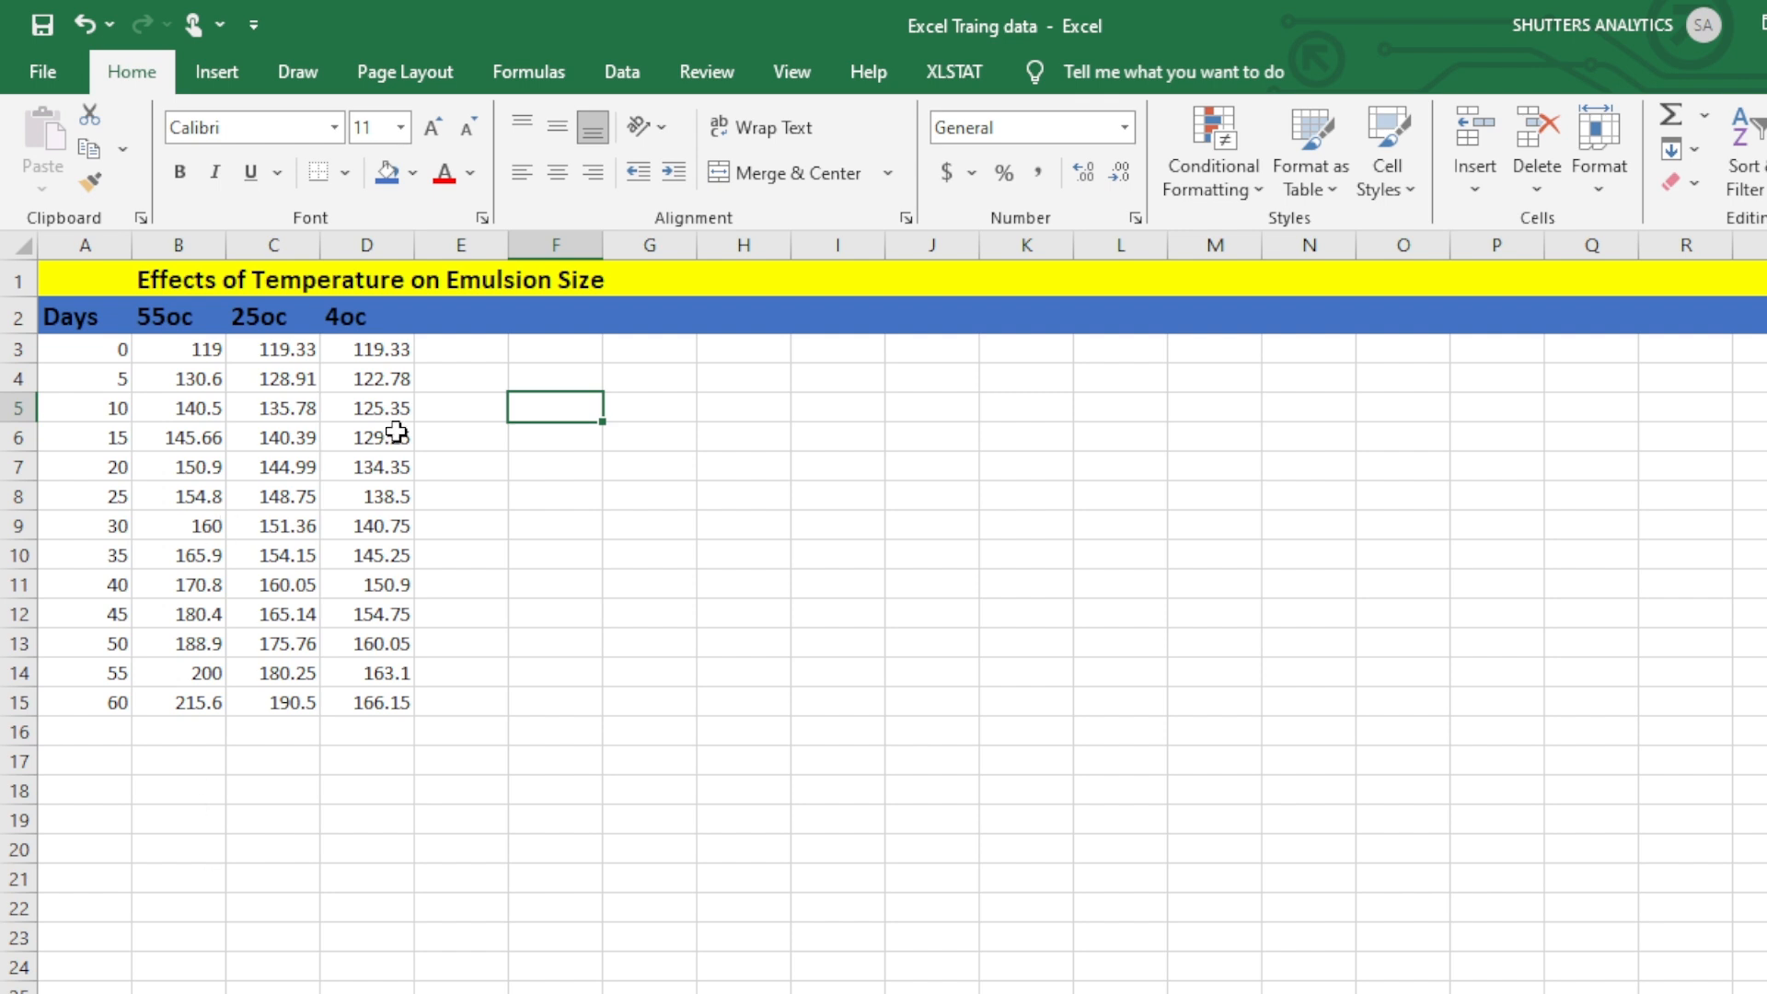
click(254, 91)
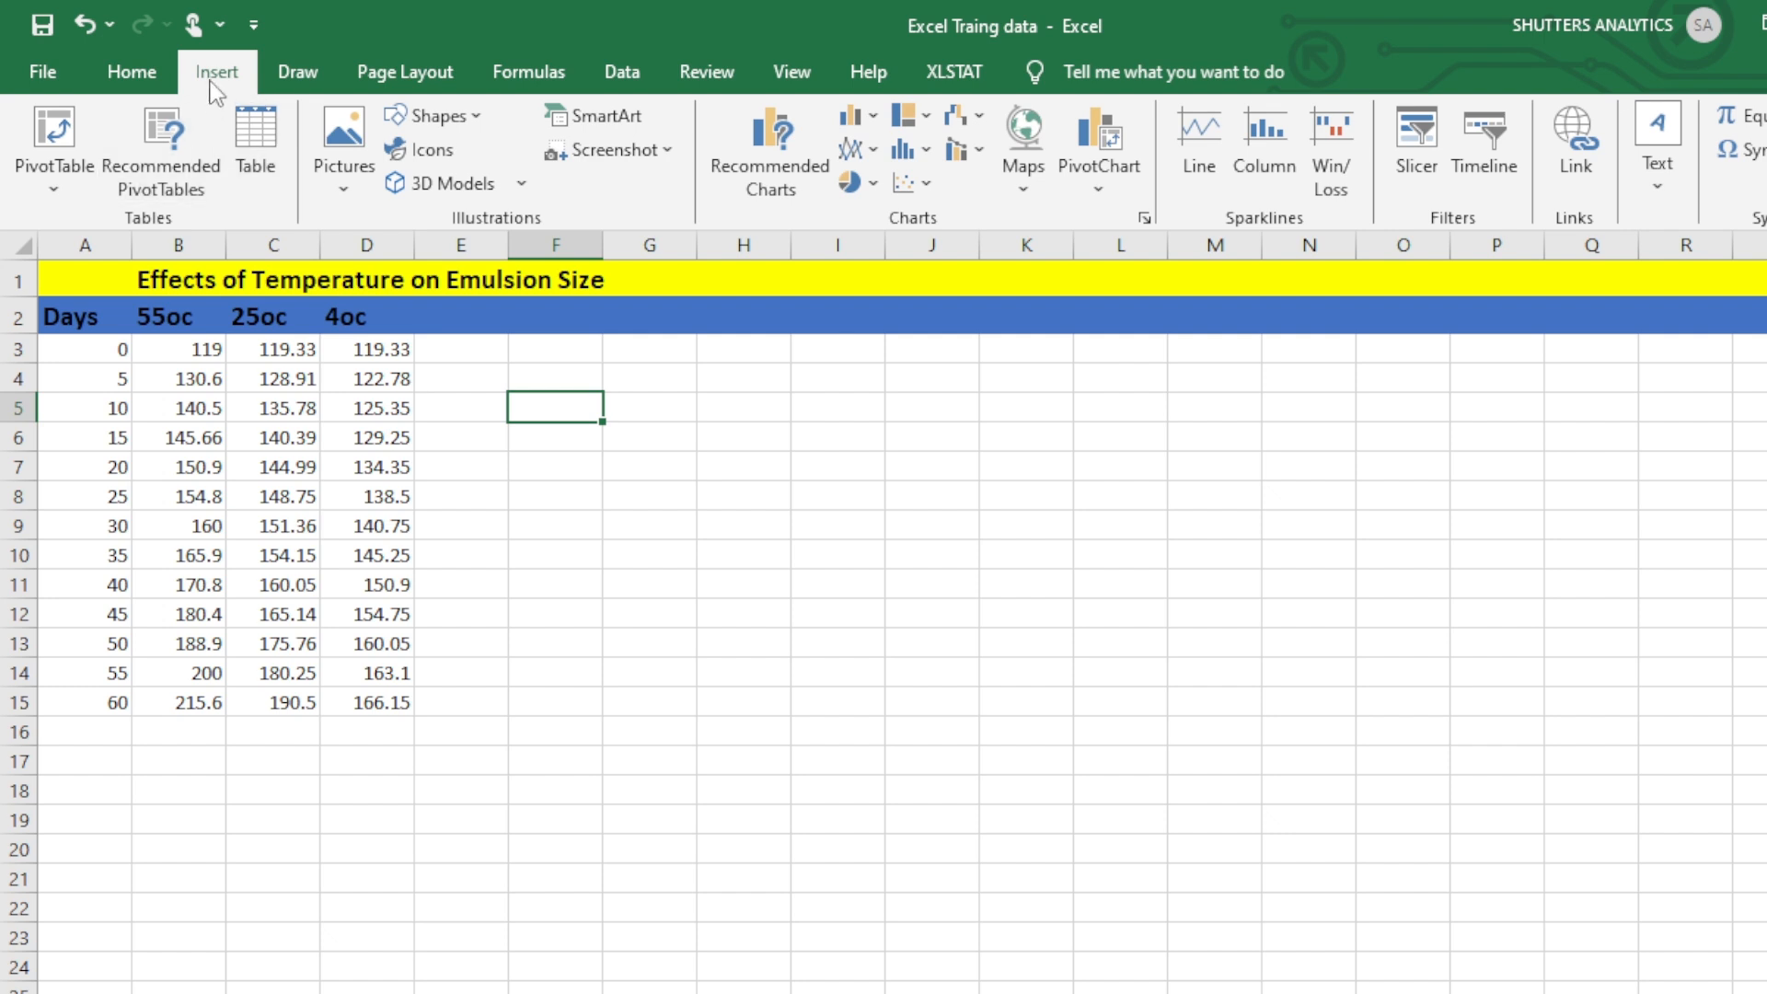
click(841, 158)
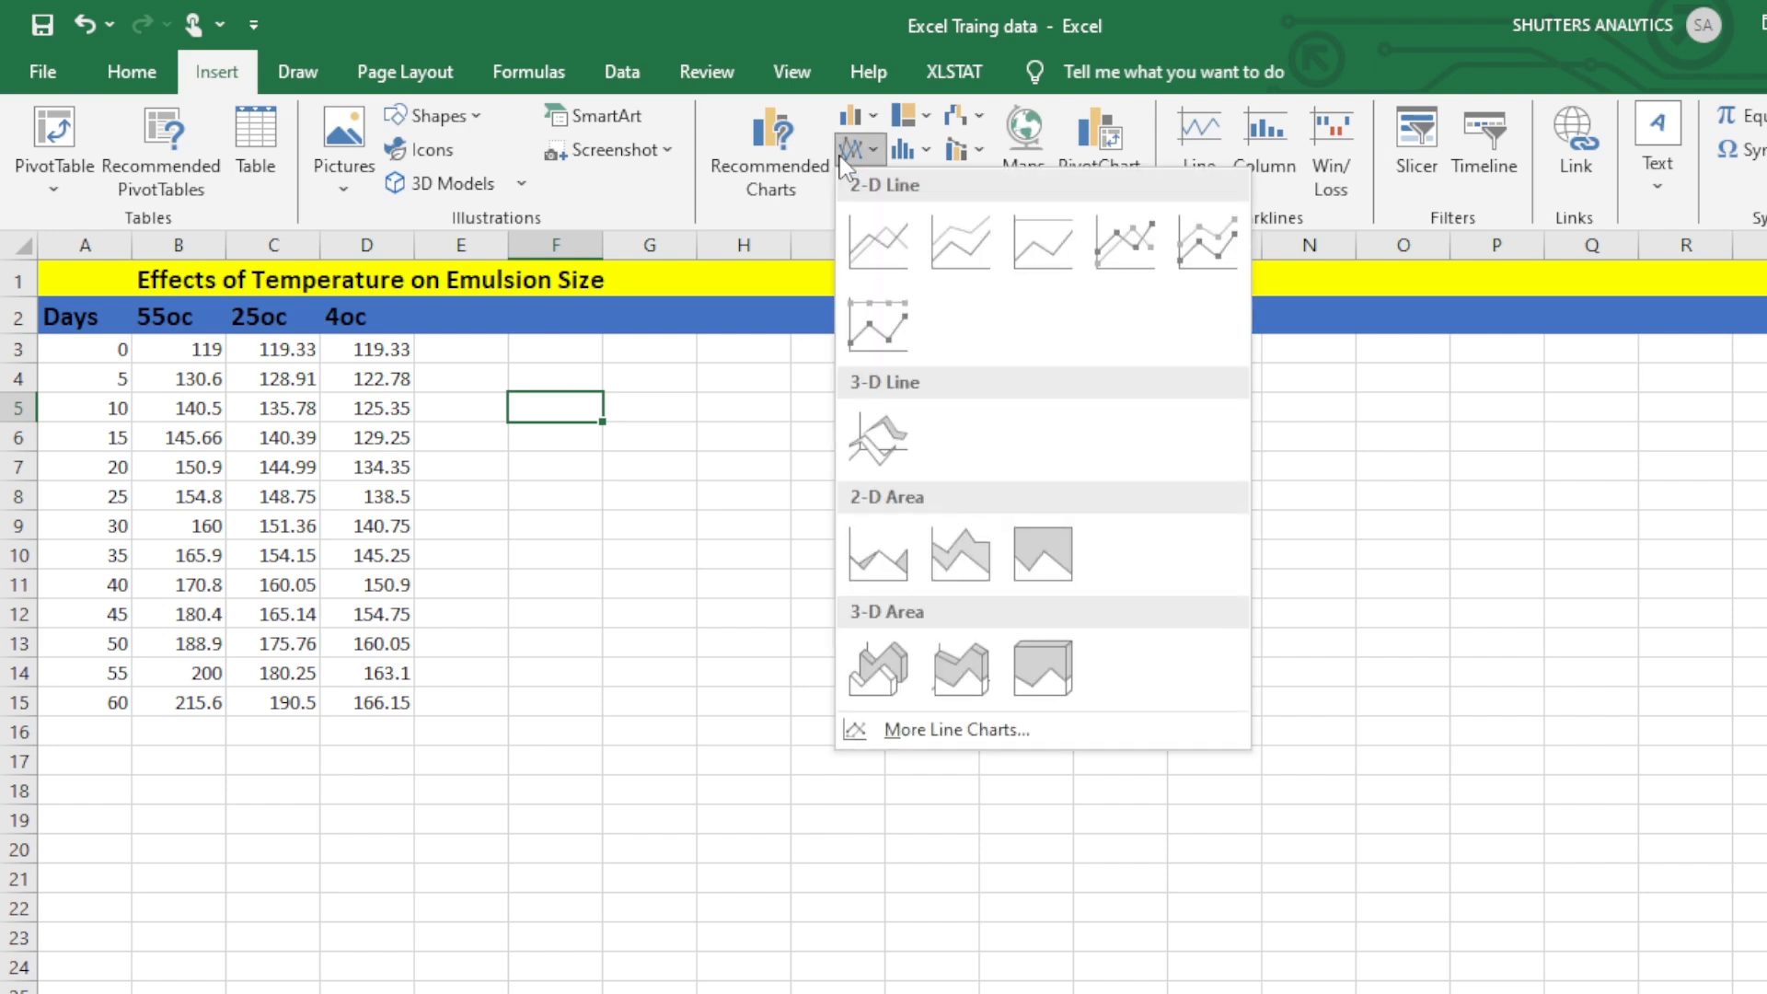
click(841, 158)
click(782, 136)
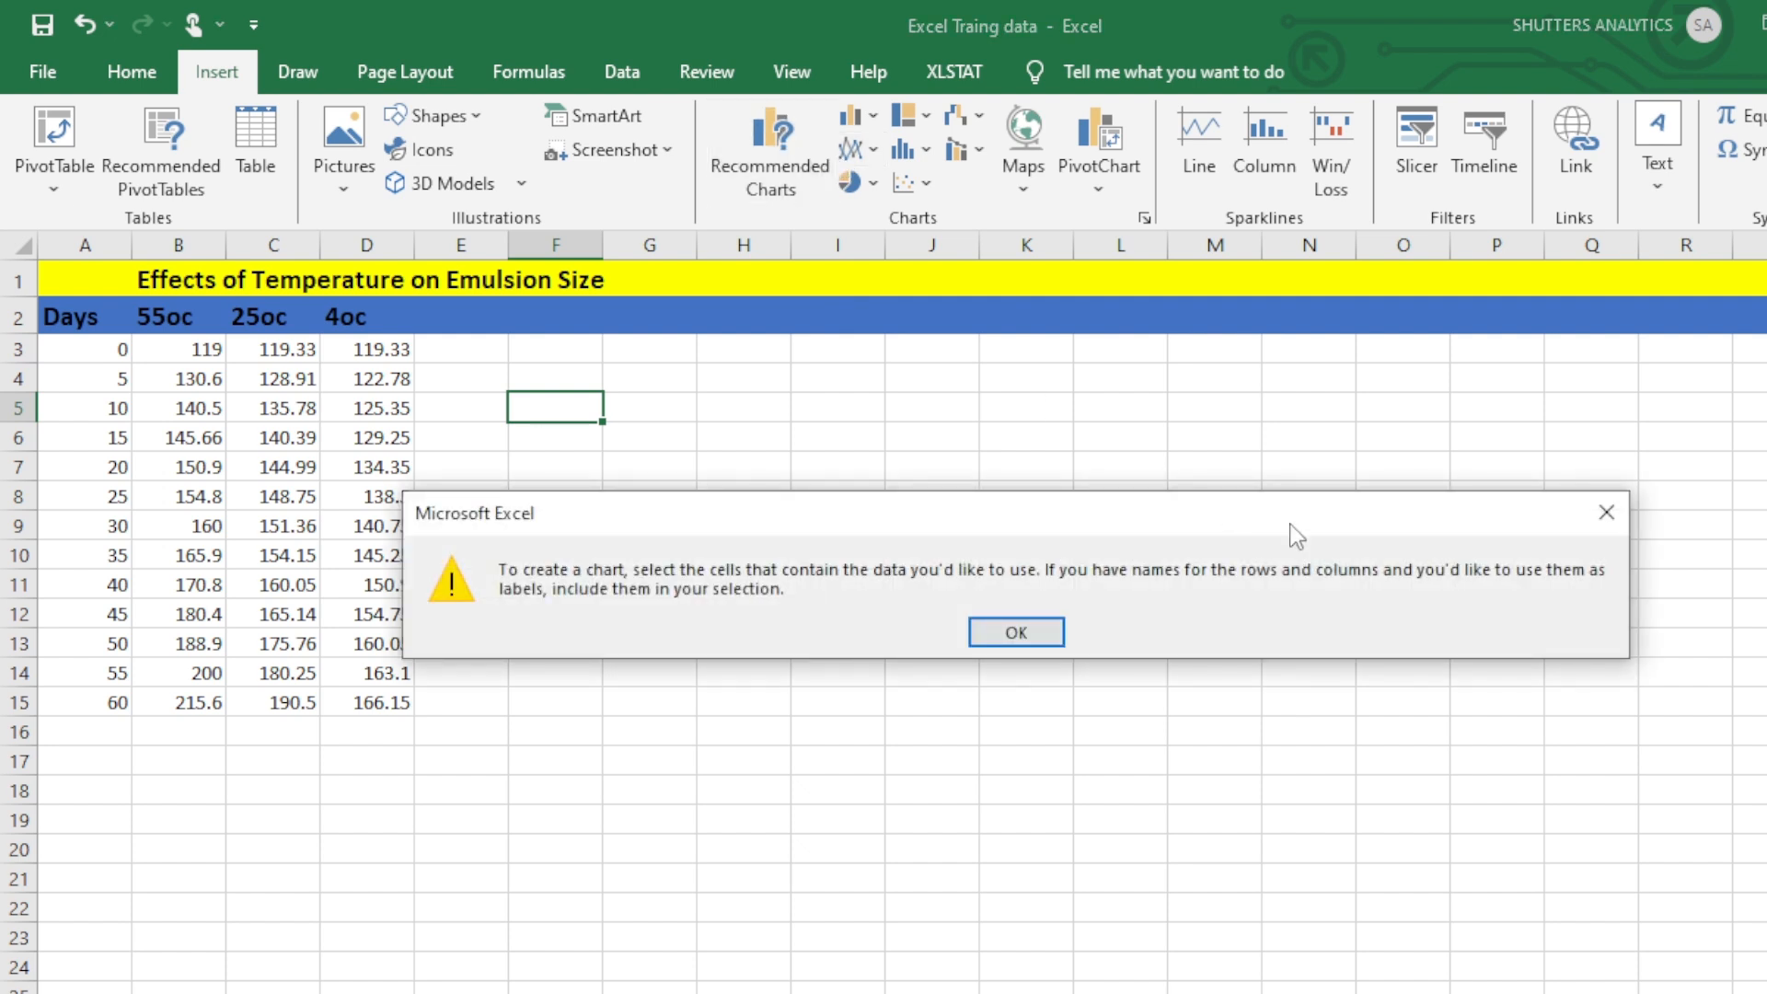
click(1607, 512)
Insert a blank 2-D Line with Markers chart and open its data source selection, moved clear of the data table.
click(865, 155)
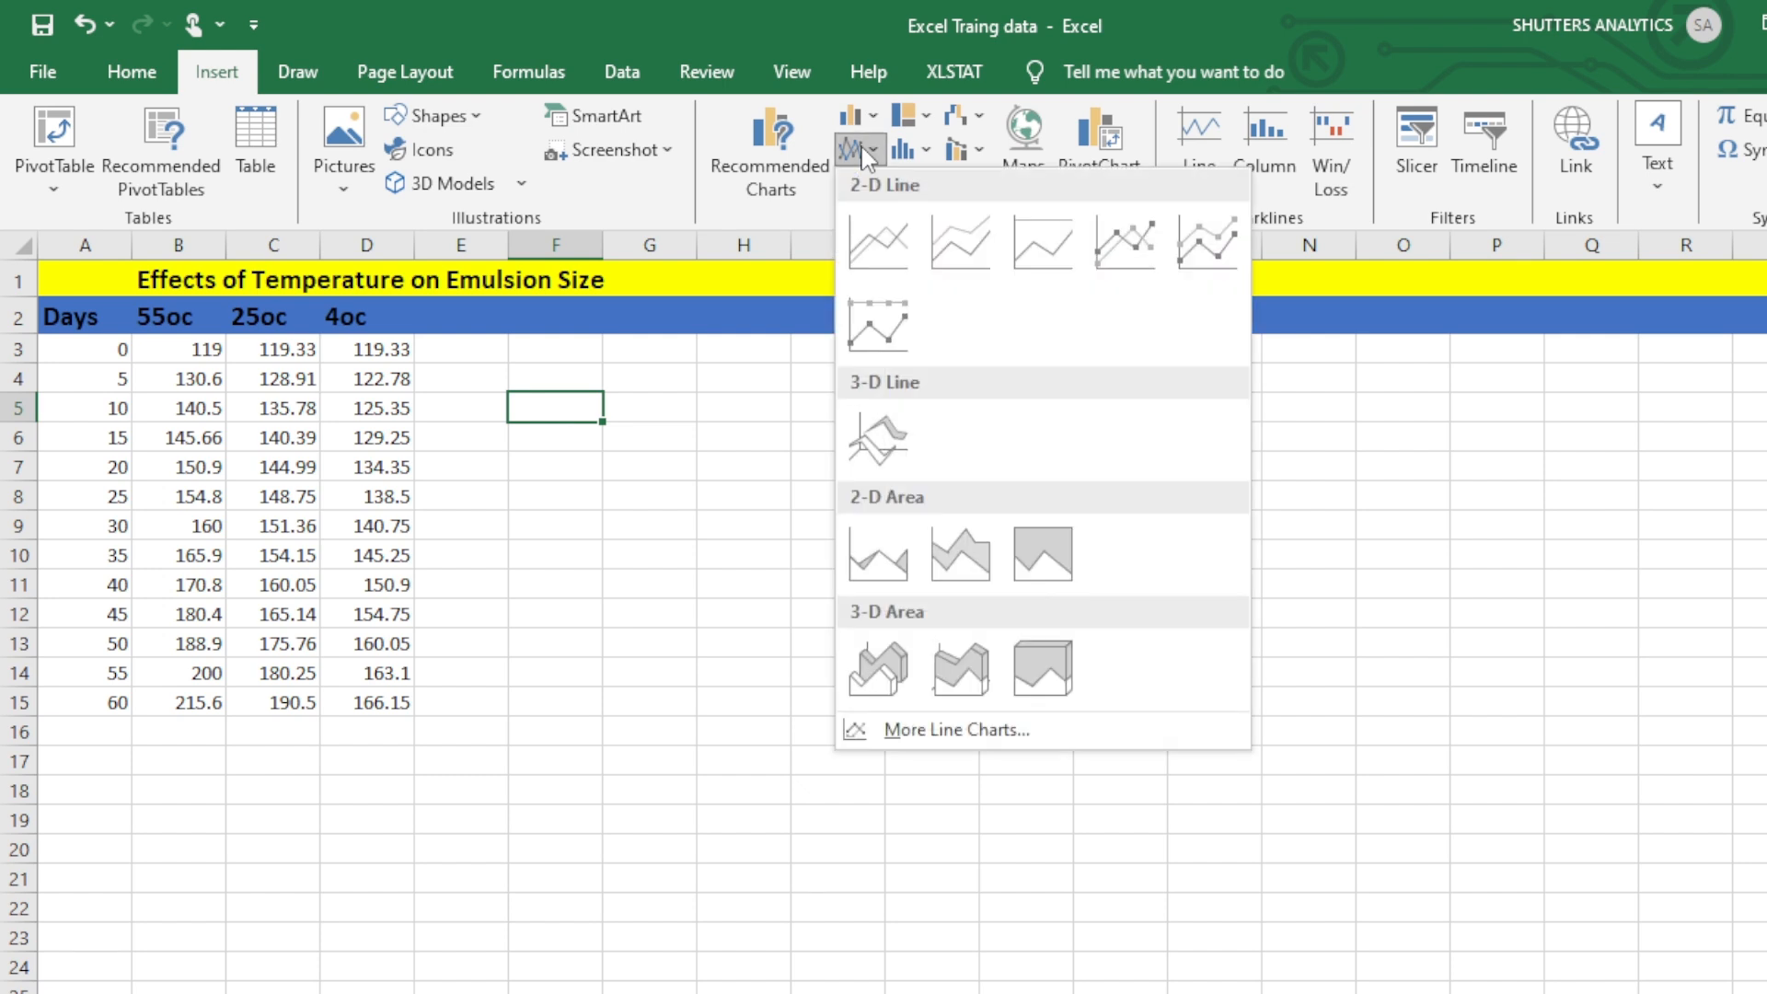
click(1095, 243)
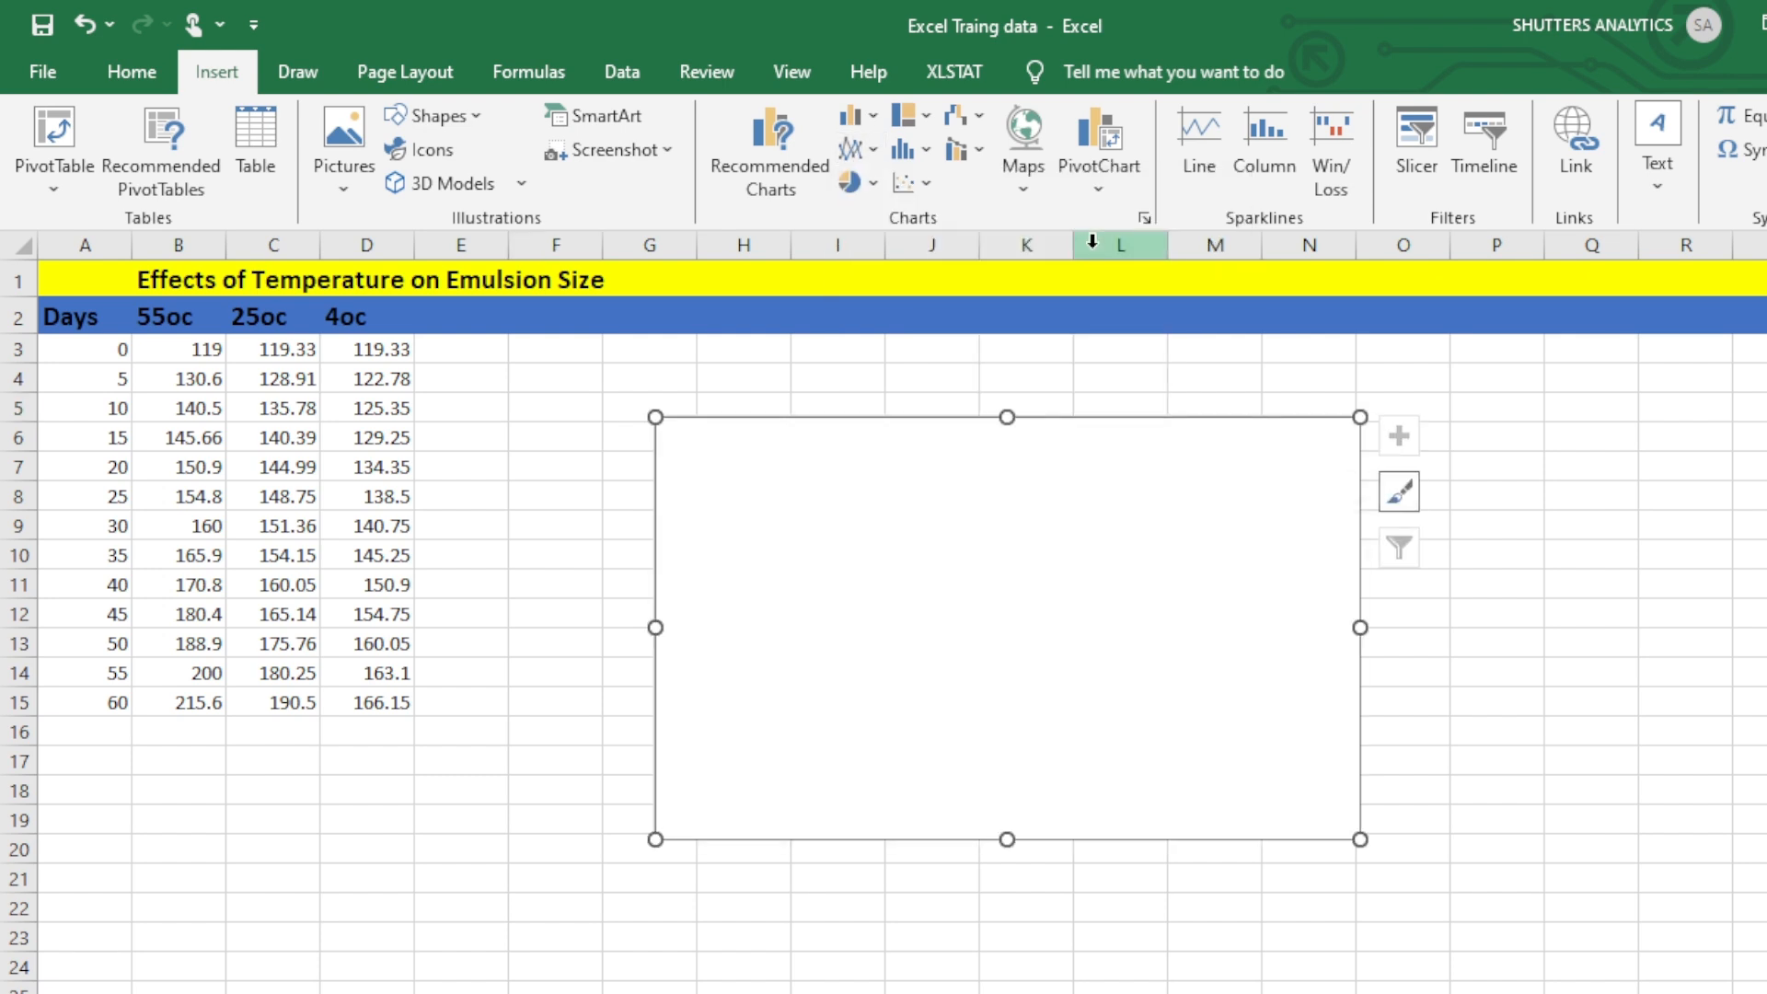
right_click(918, 530)
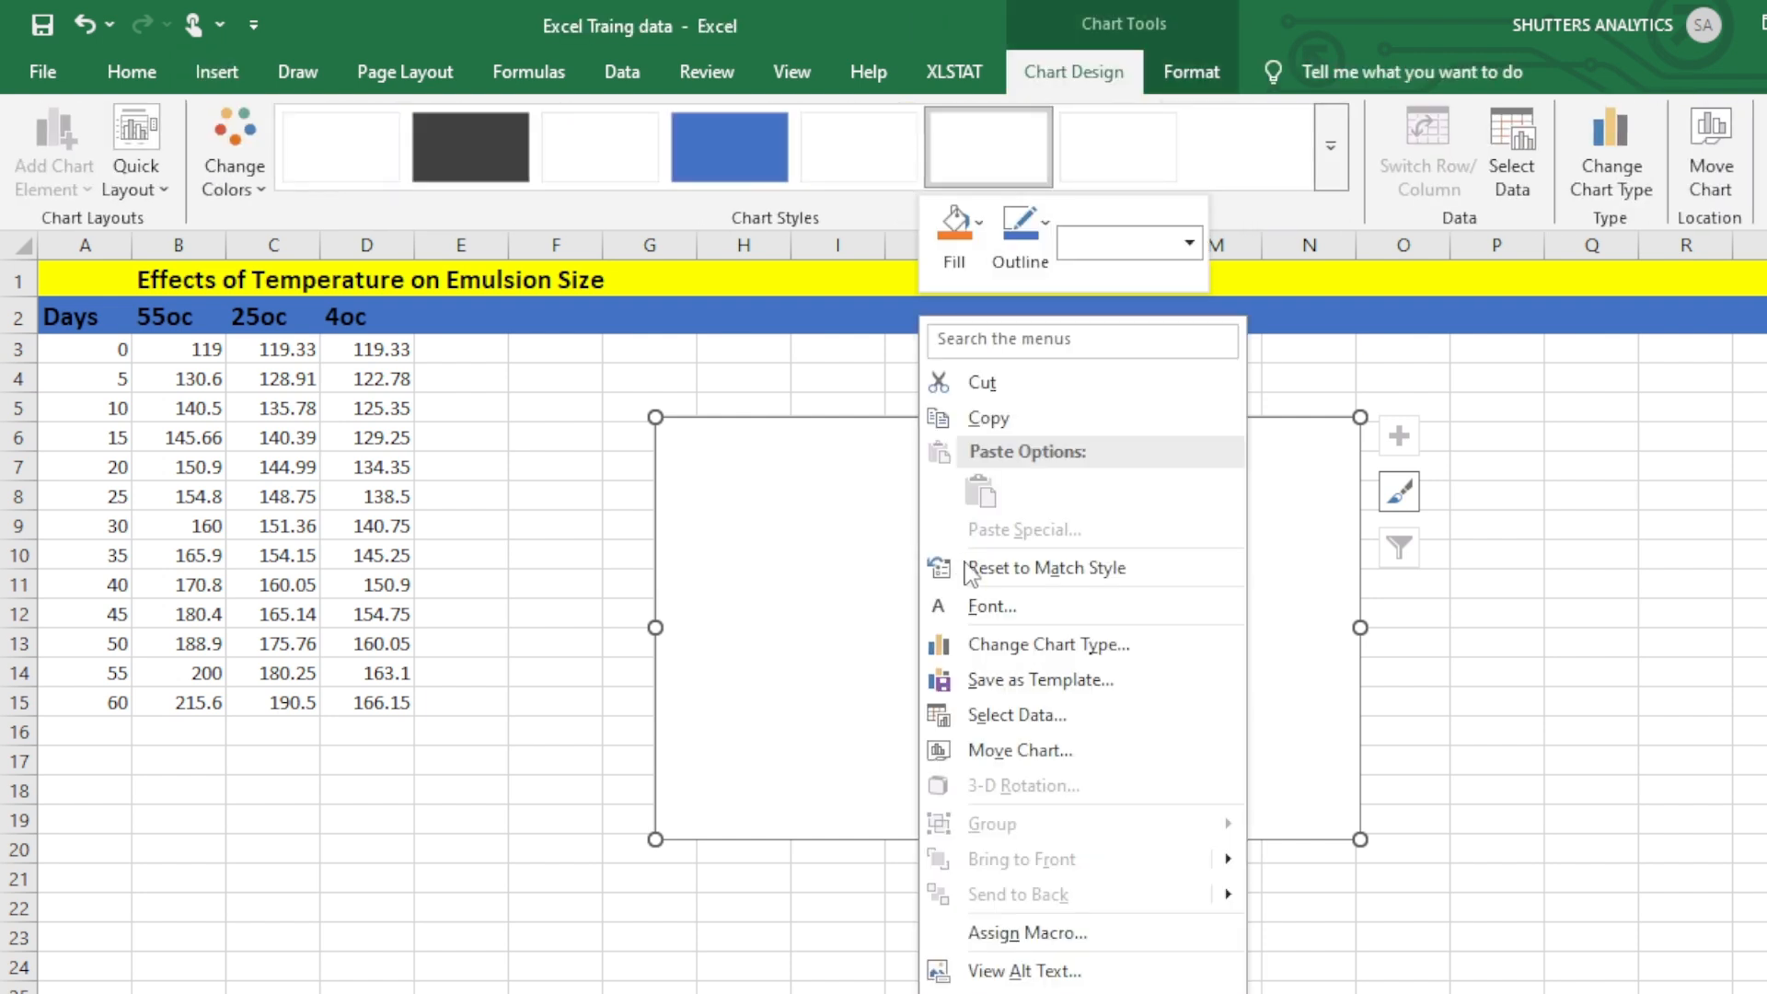
click(1049, 715)
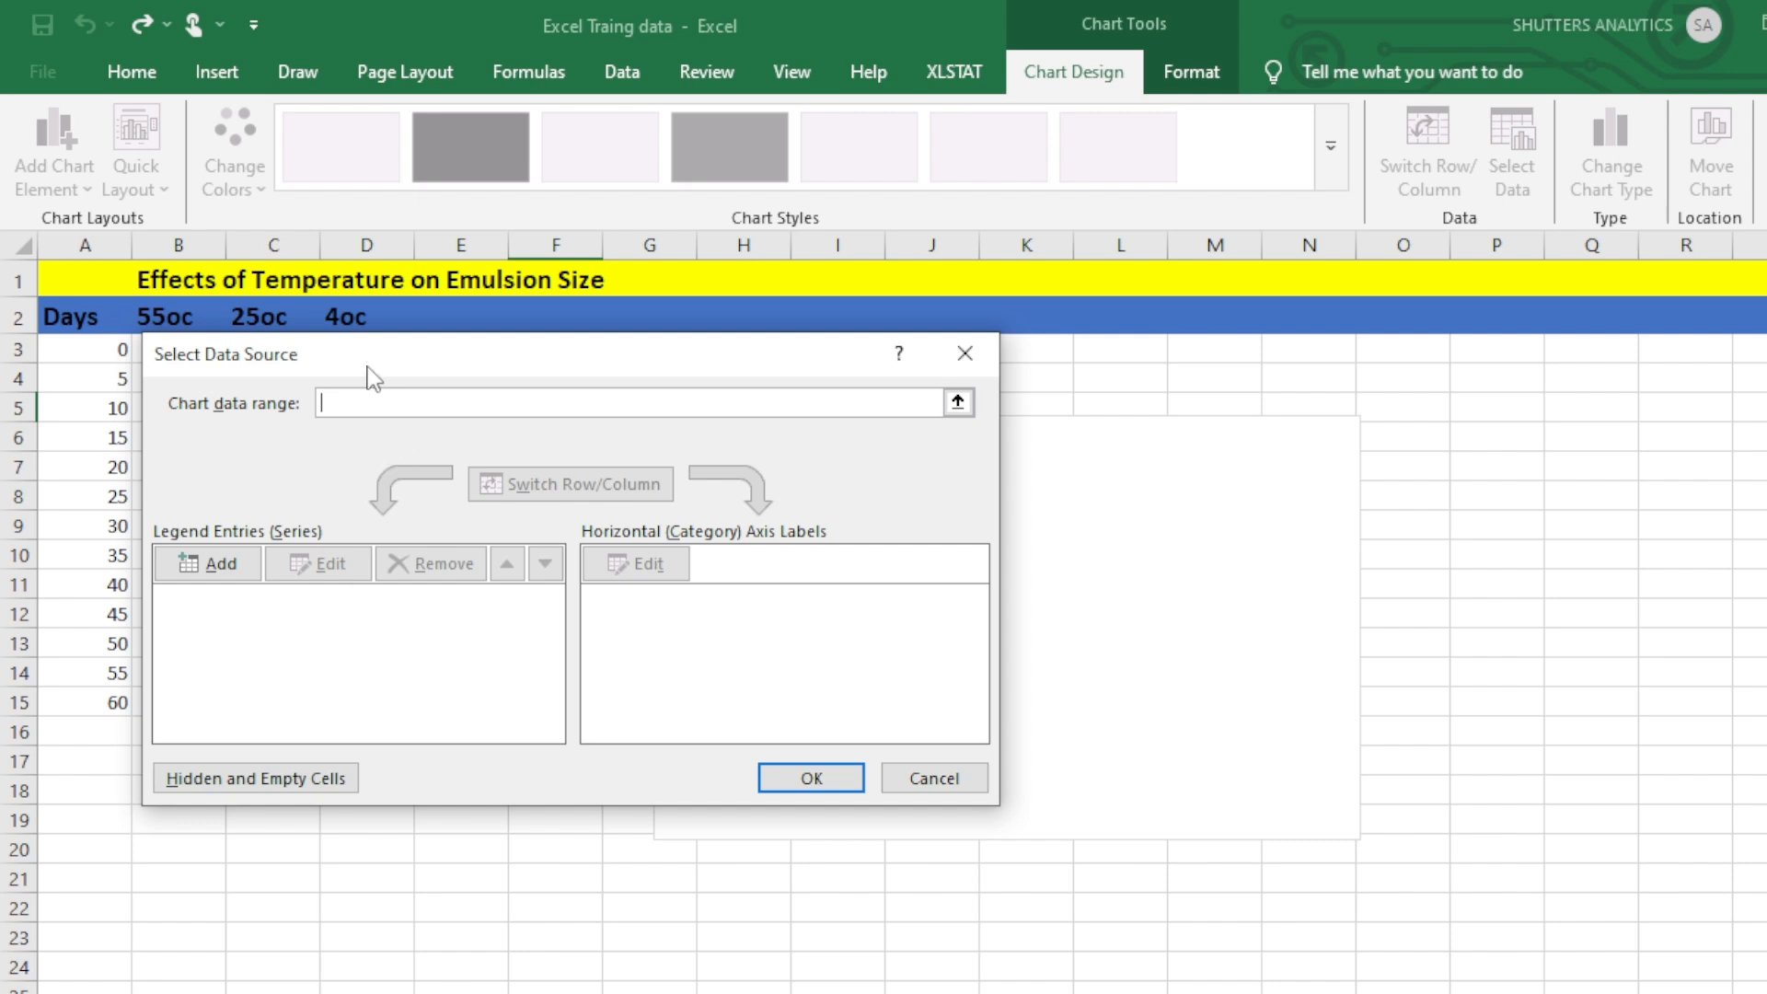
drag(368, 372, 767, 398)
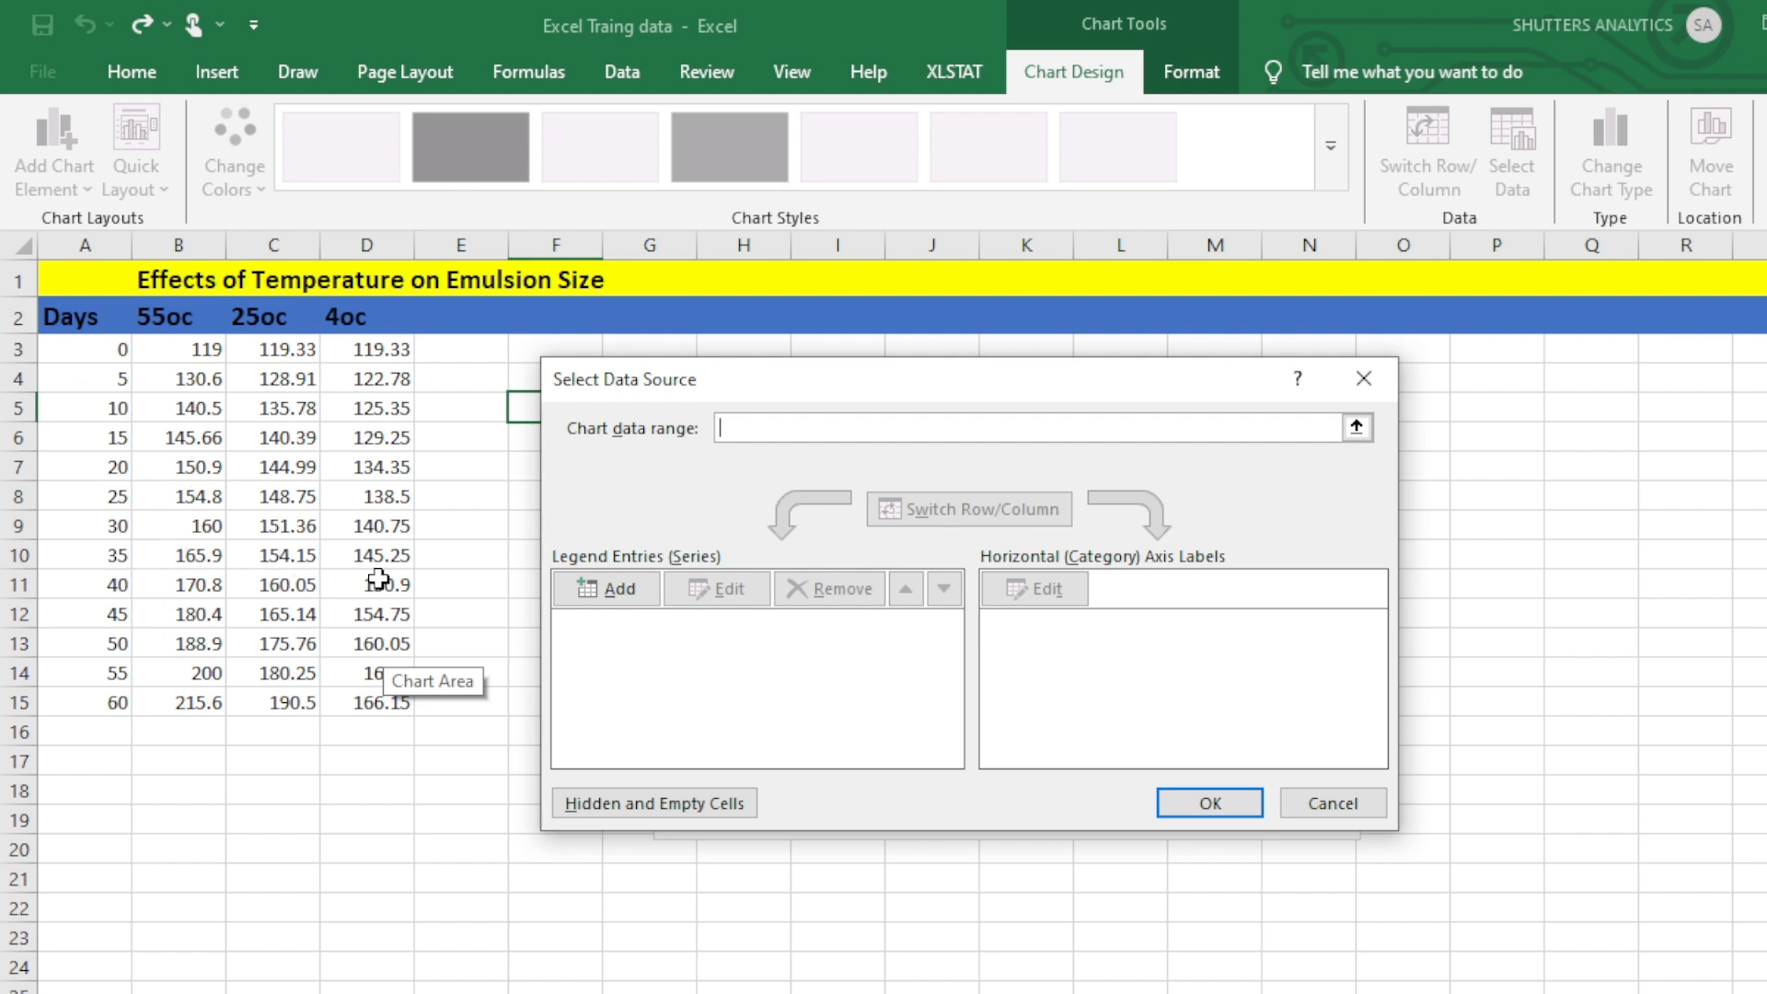
Add a chart series named from cell B2 (55oc) with the values in B3:B15.
click(616, 591)
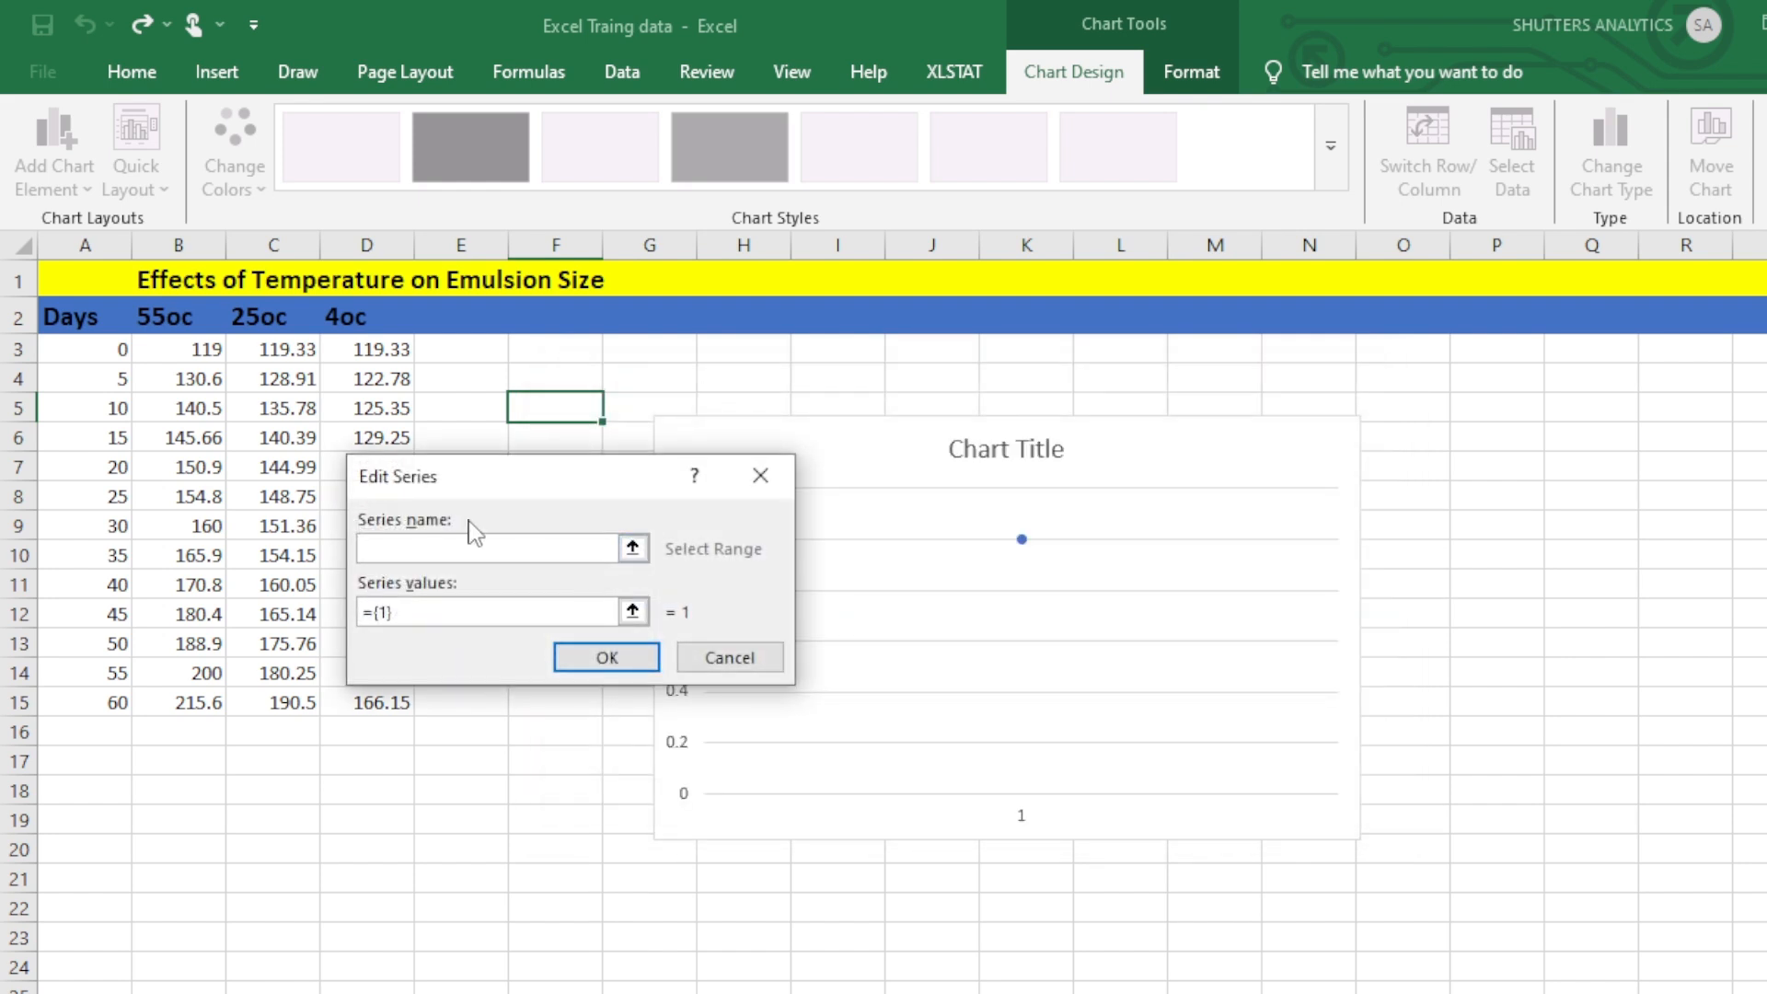
click(183, 318)
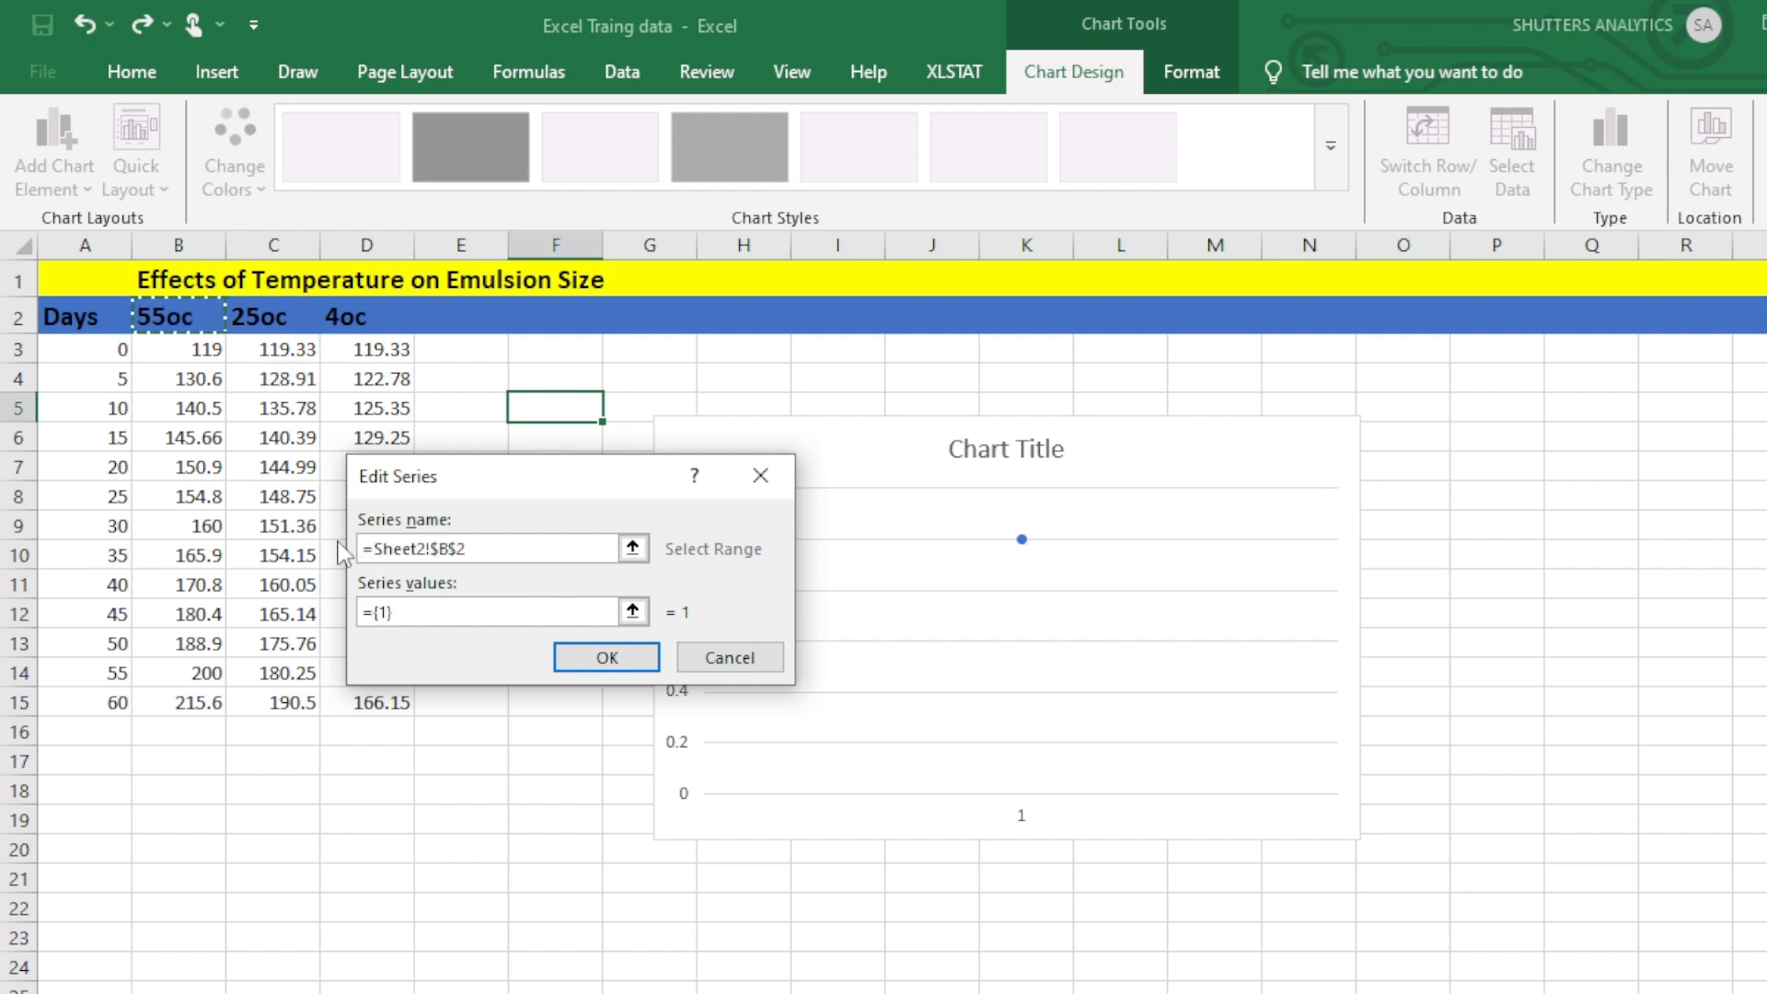
click(412, 614)
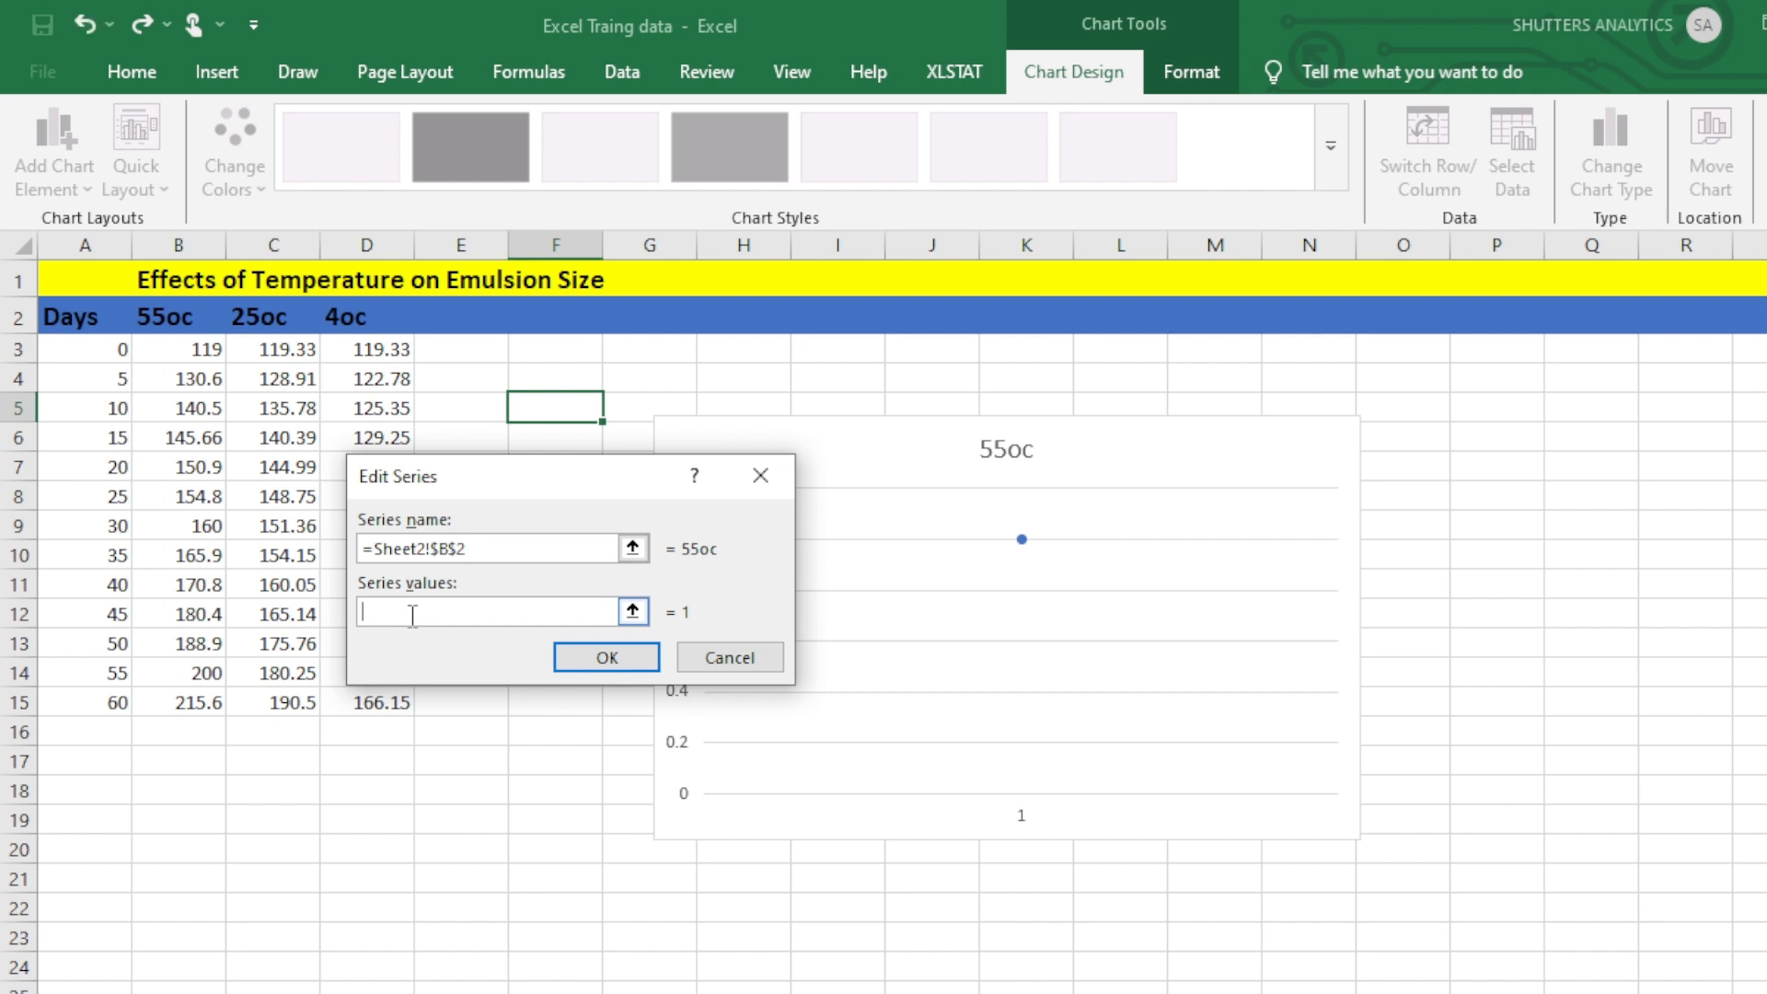
click(198, 348)
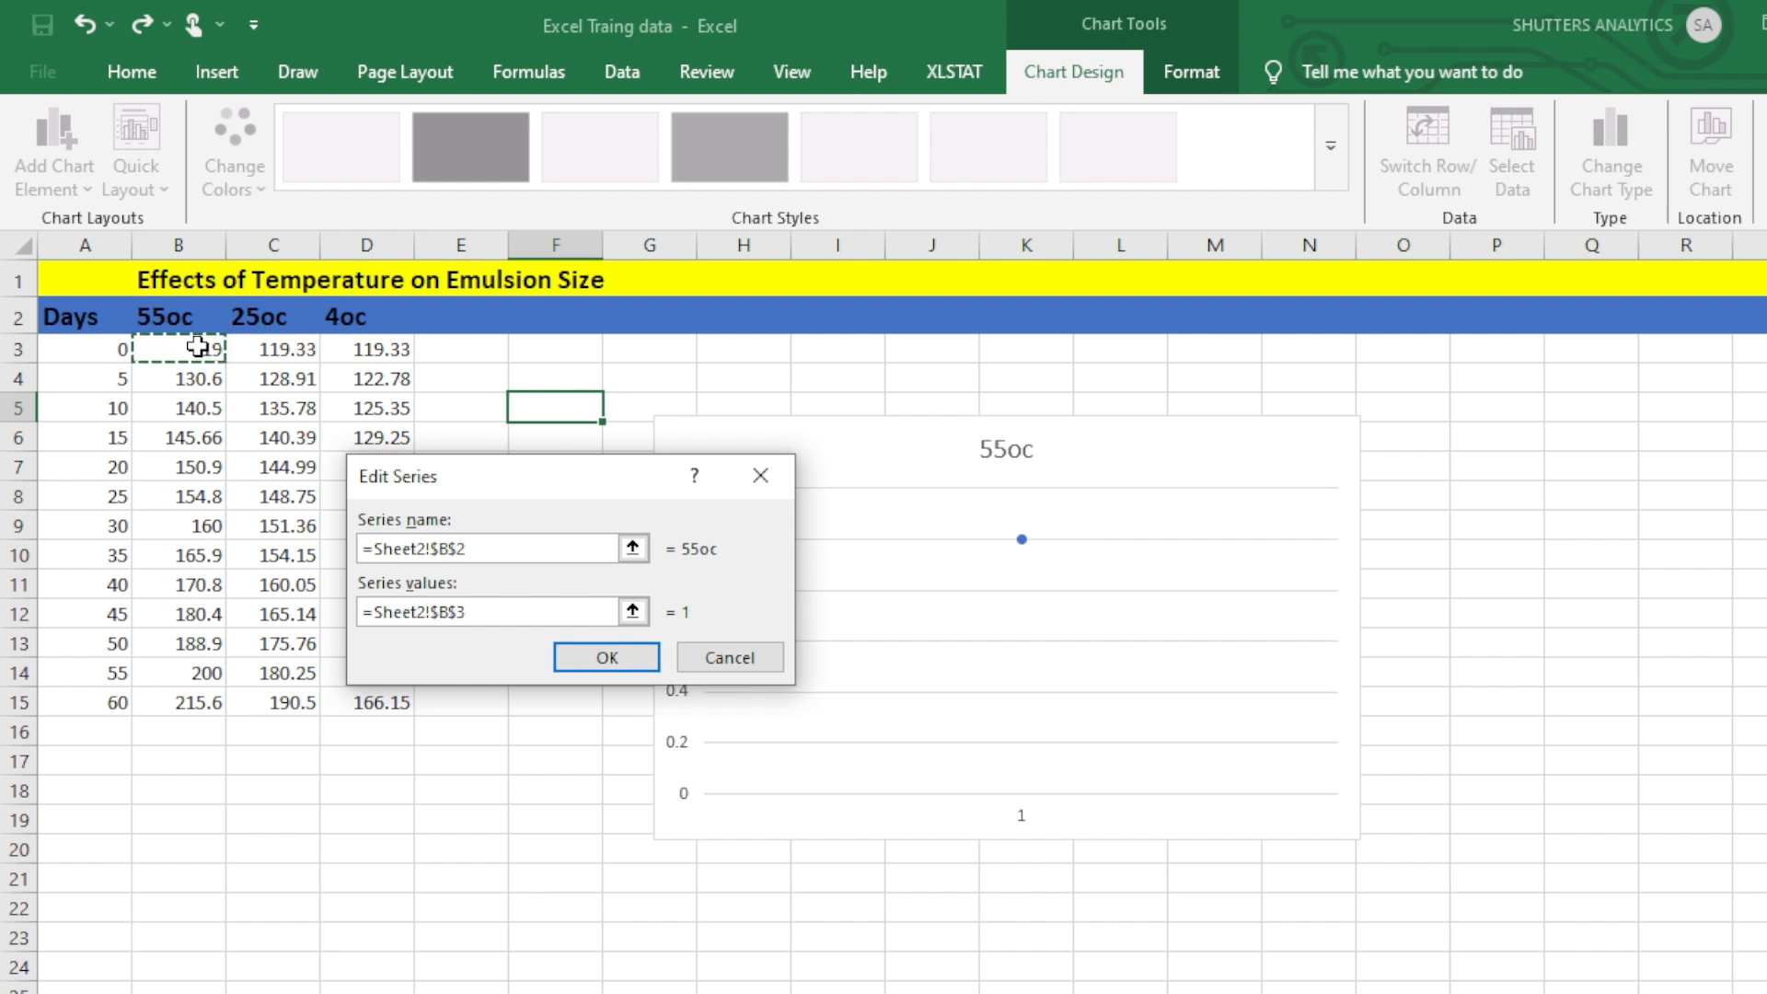
drag(198, 346, 207, 703)
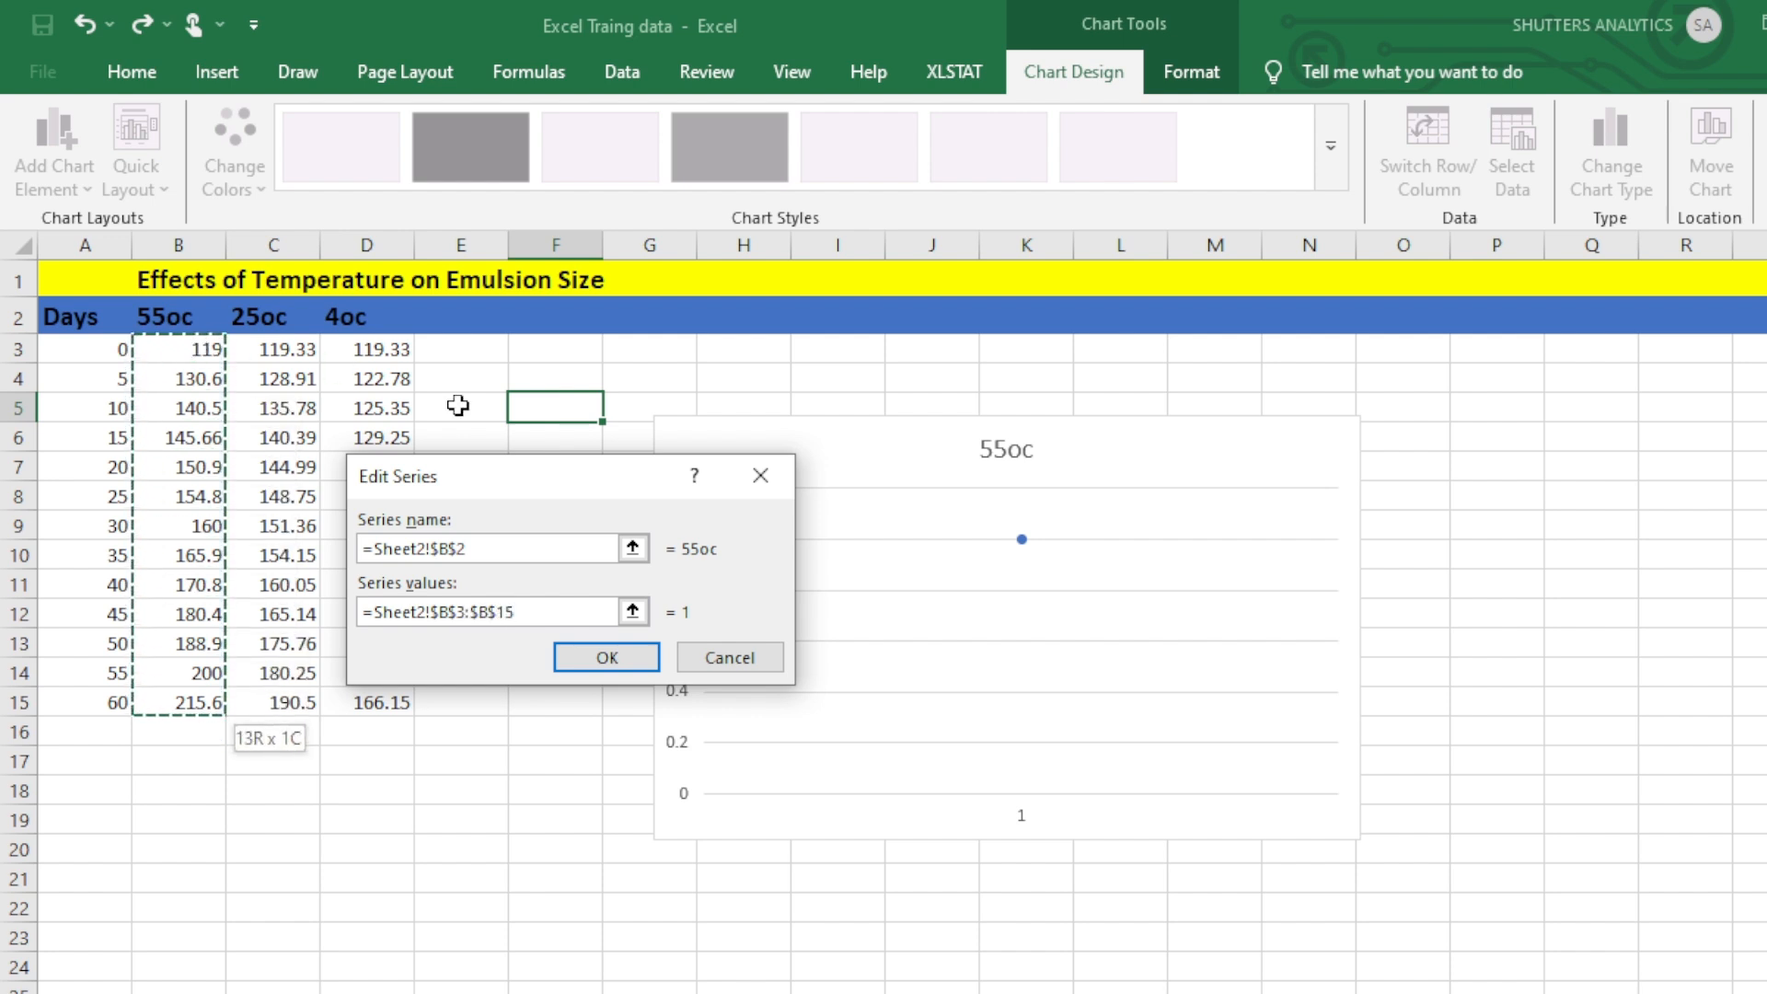
click(604, 657)
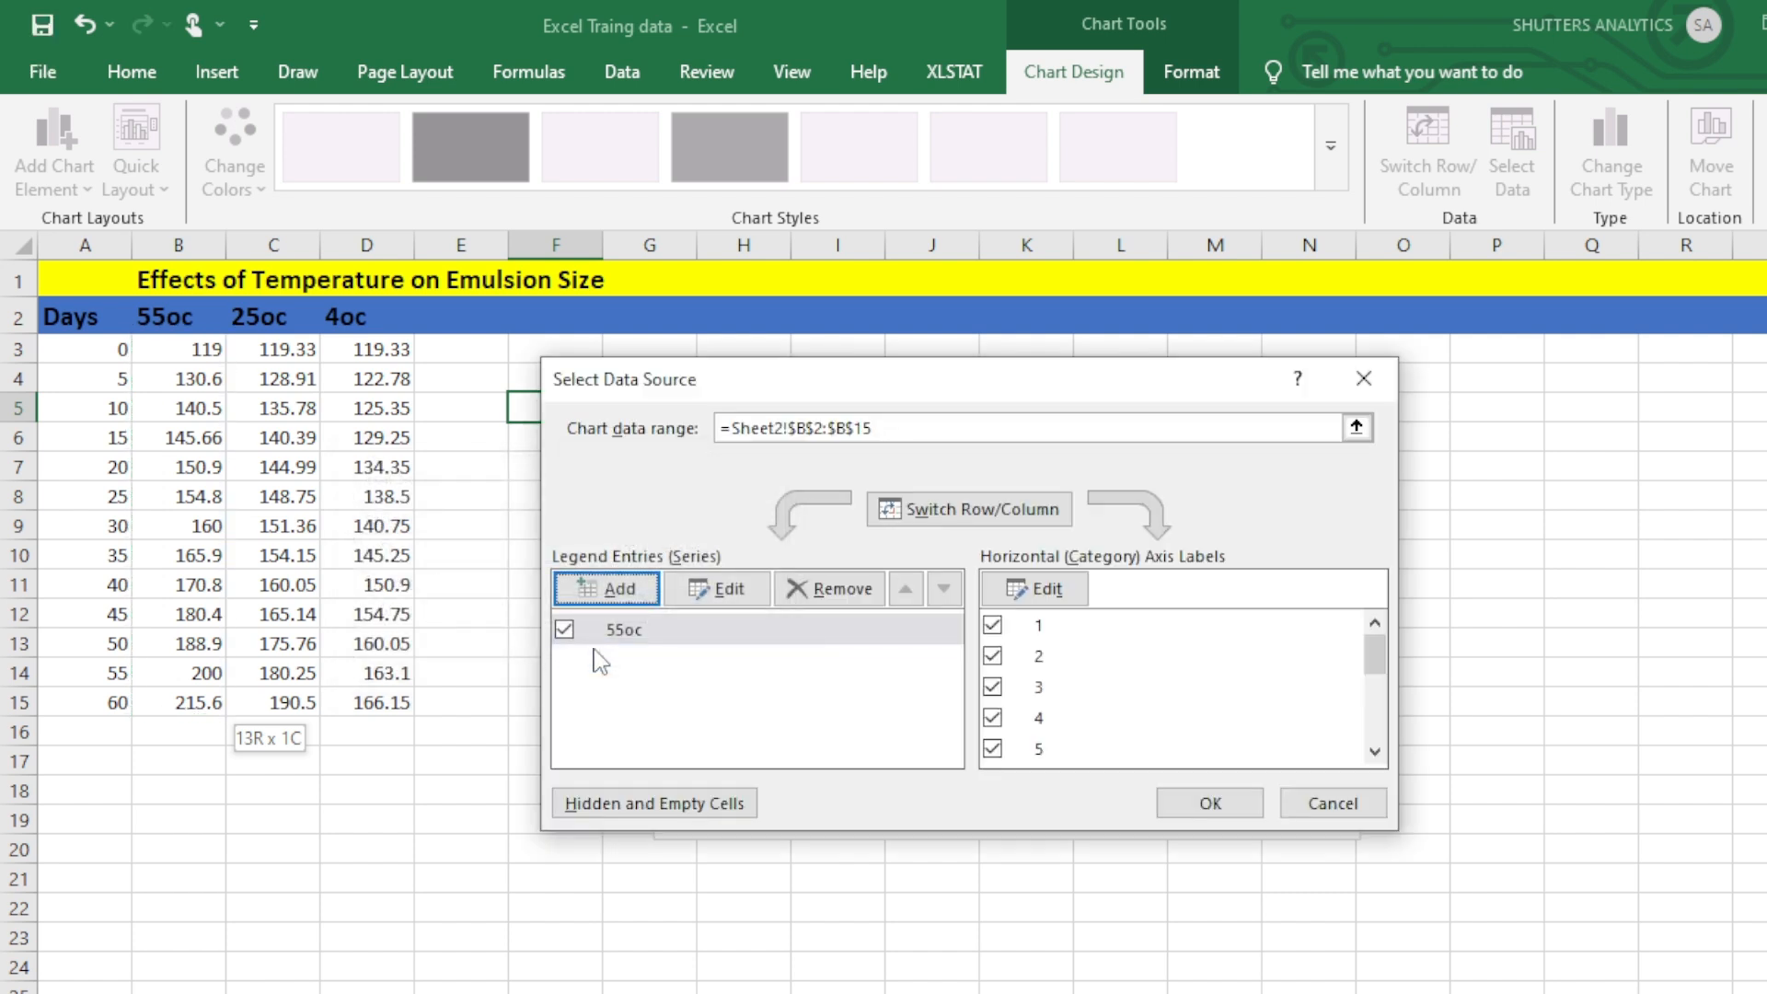
Add a second chart series named from cell C2 (25oc) with the values in C3:C15.
click(642, 603)
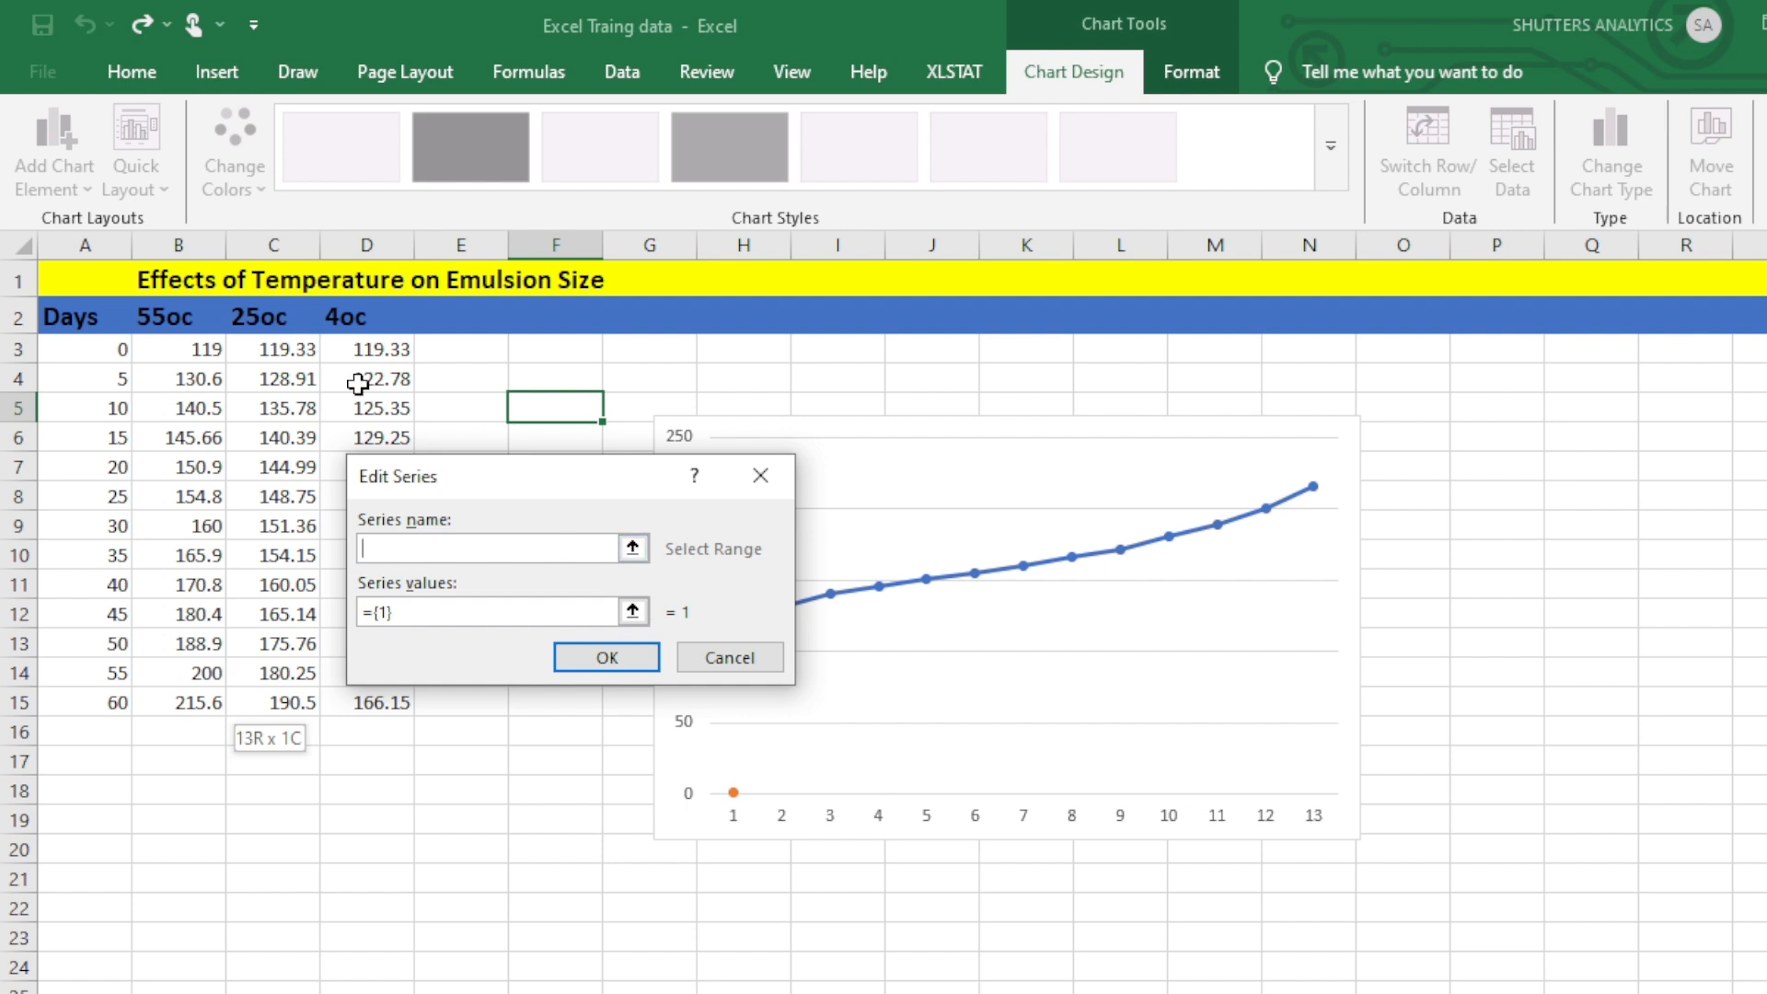
click(278, 329)
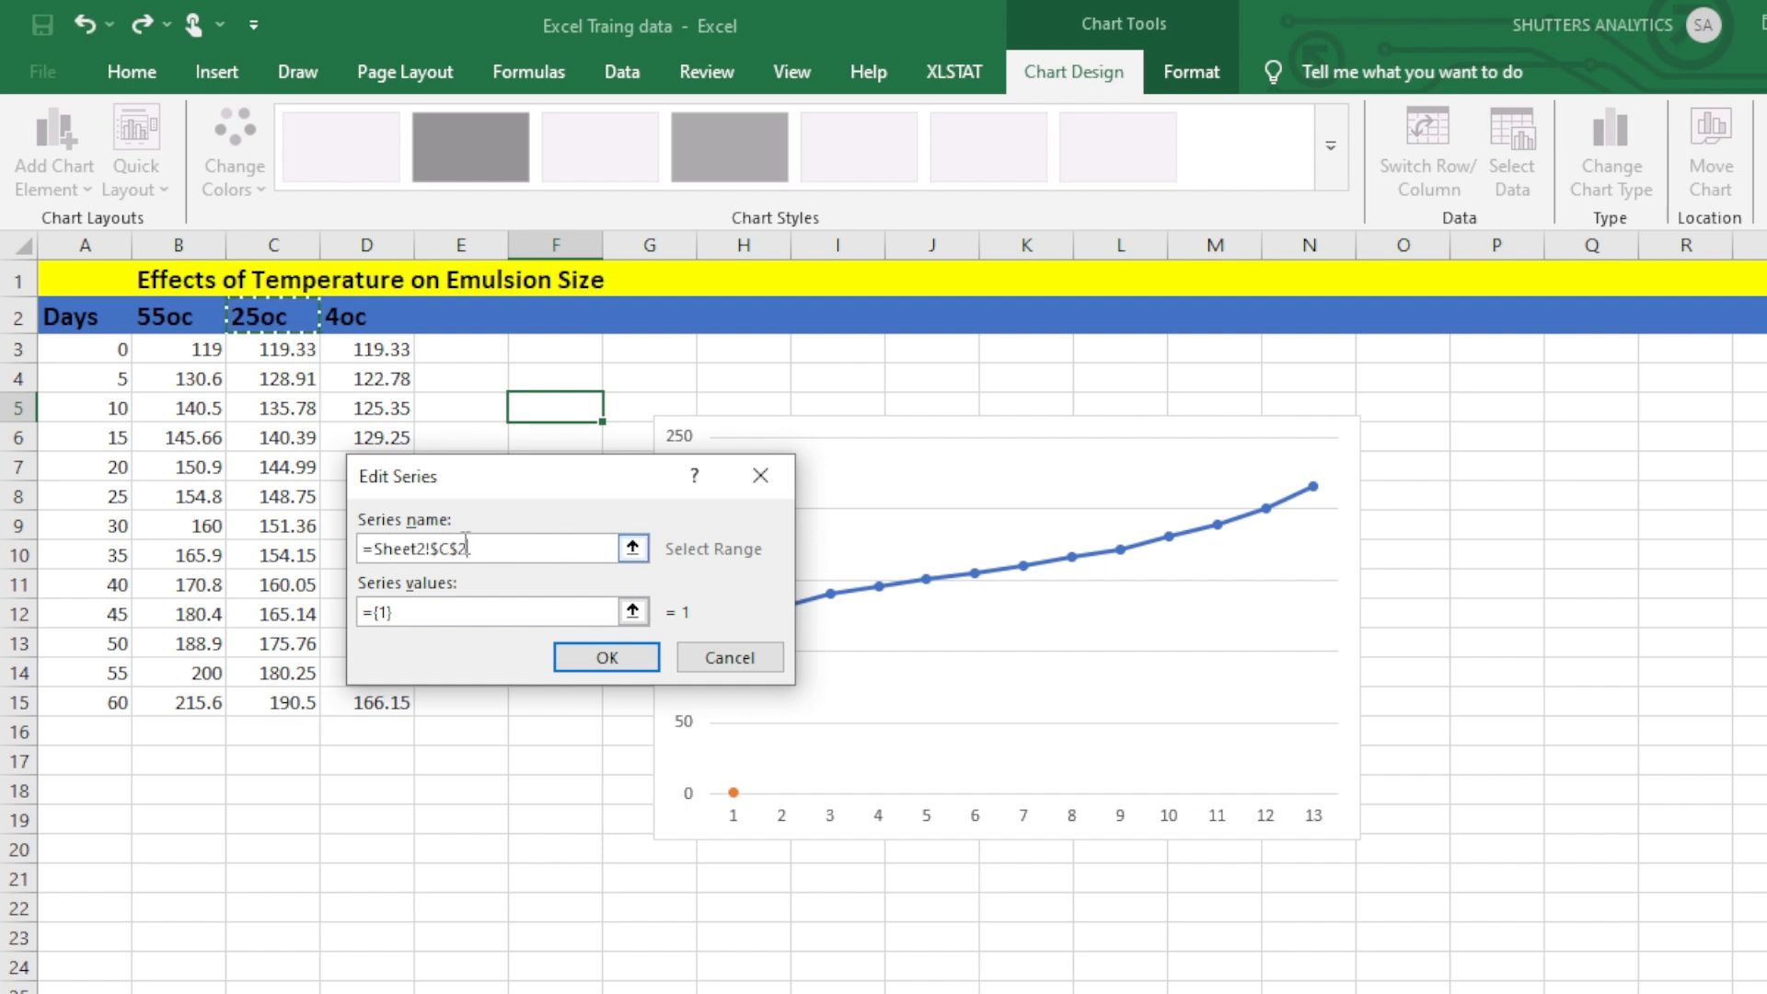
click(439, 614)
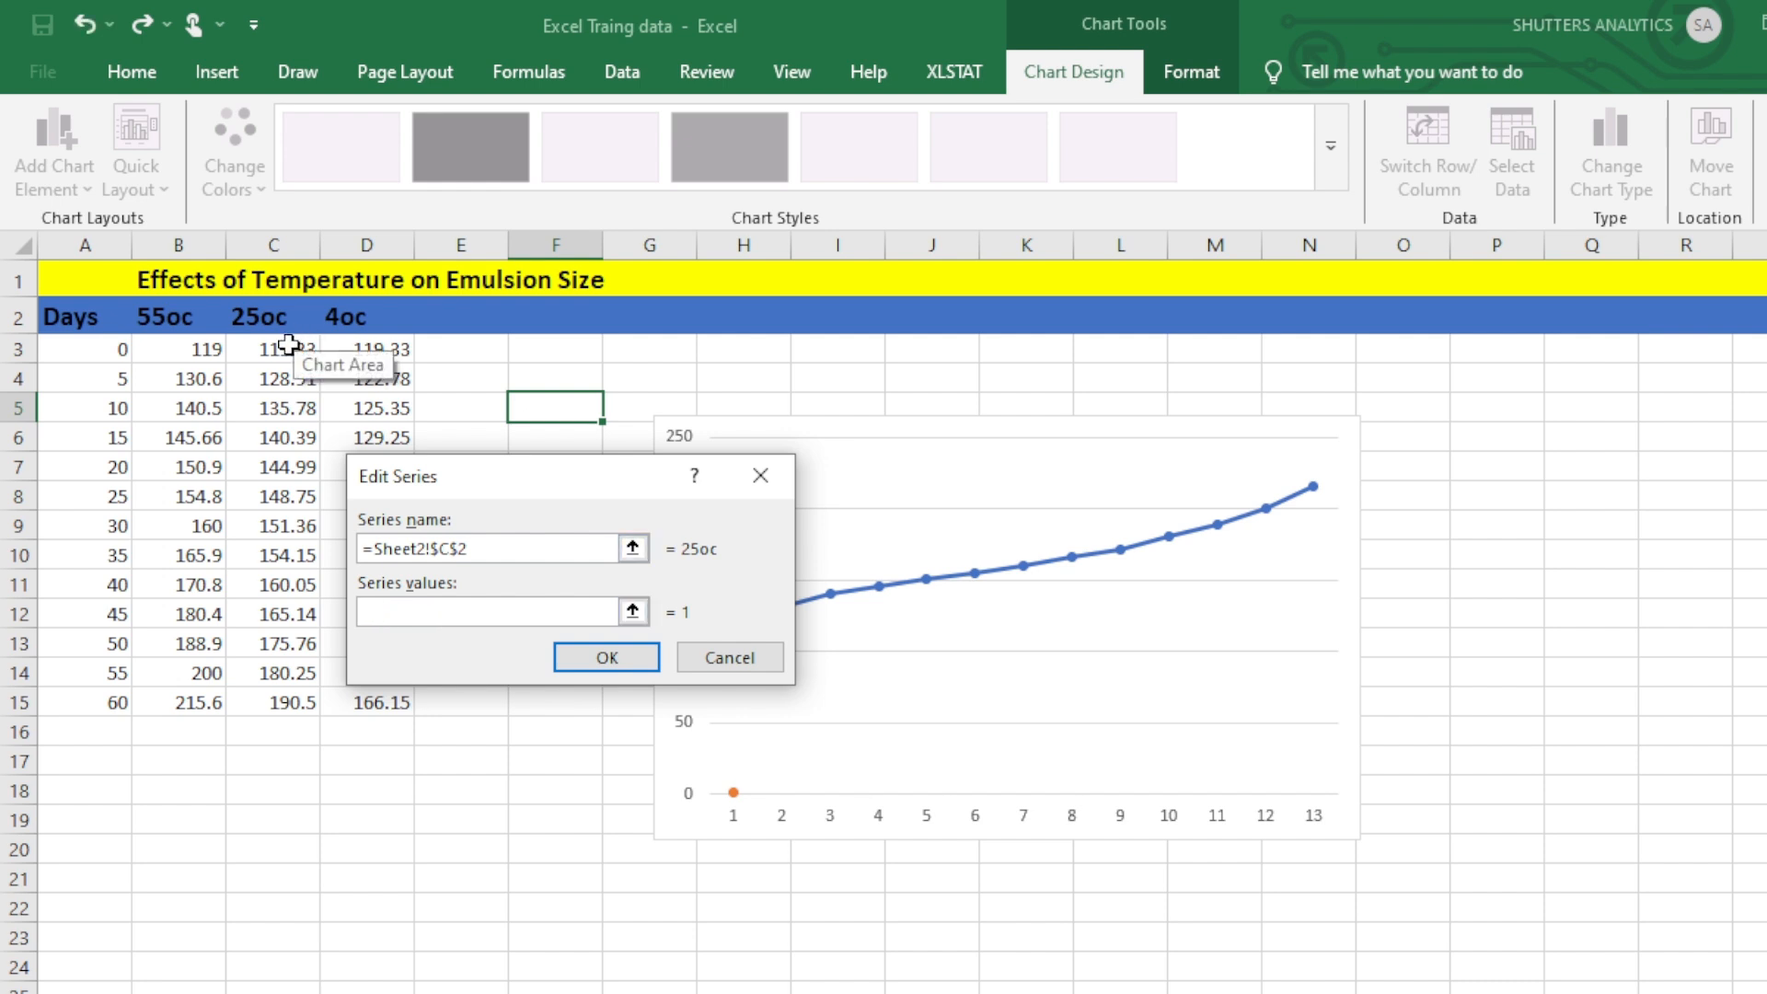
click(285, 346)
key(shift+Down)
key(shift+Down)
key(shift+Down)
key(shift+Down)
key(shift+Down)
key(shift+Down)
key(shift+Down)
key(shift+Down)
key(shift+Down)
key(shift+Down)
key(shift+Down)
key(shift+Down)
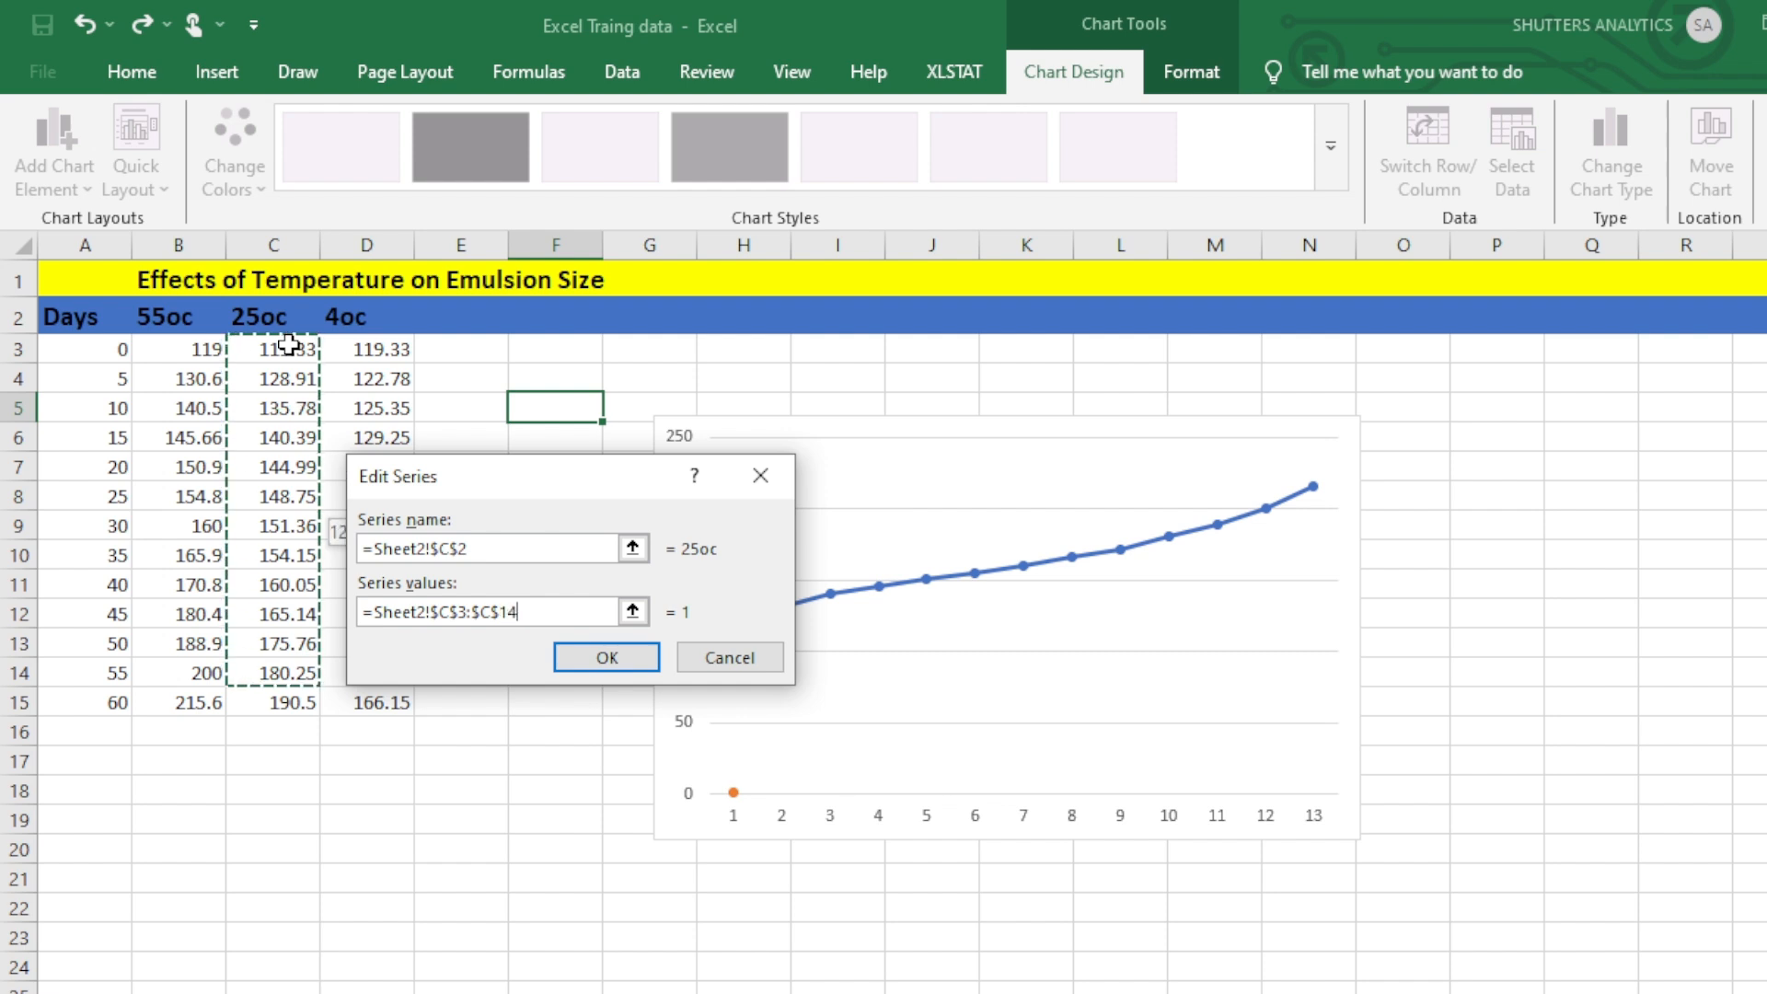
click(589, 655)
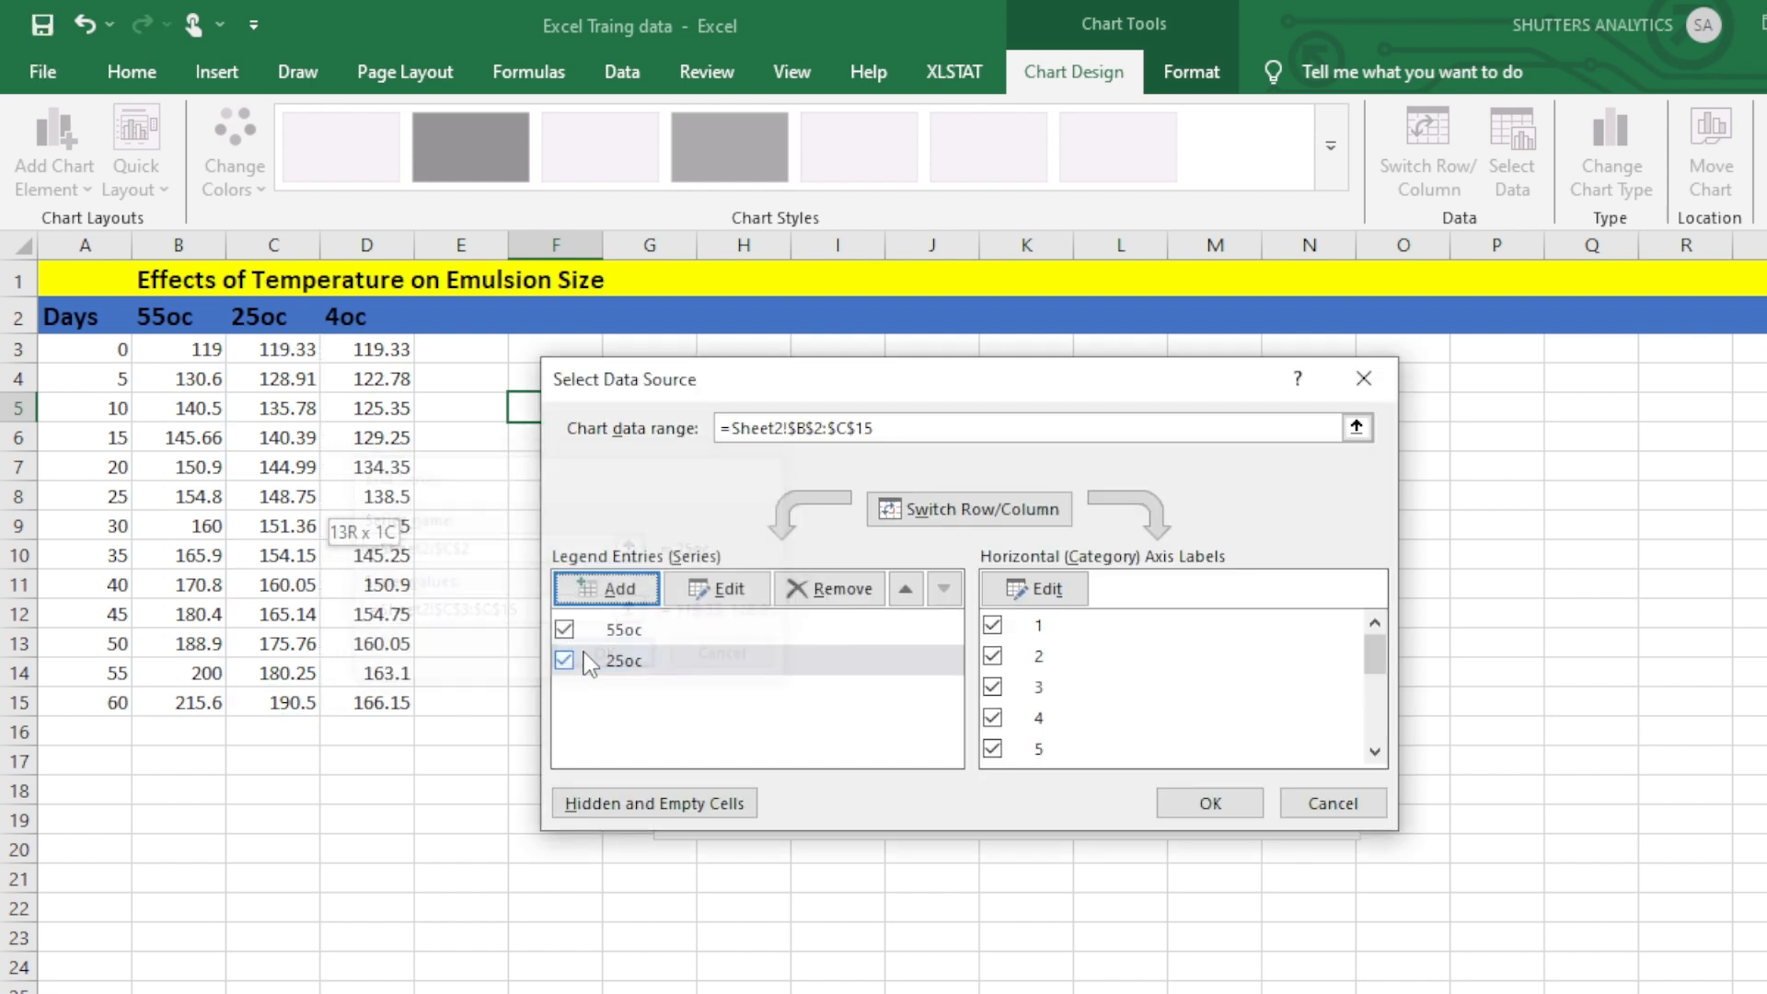
Add a third chart series named from cell D2 (4oc) with the values in D3:D15.
click(607, 589)
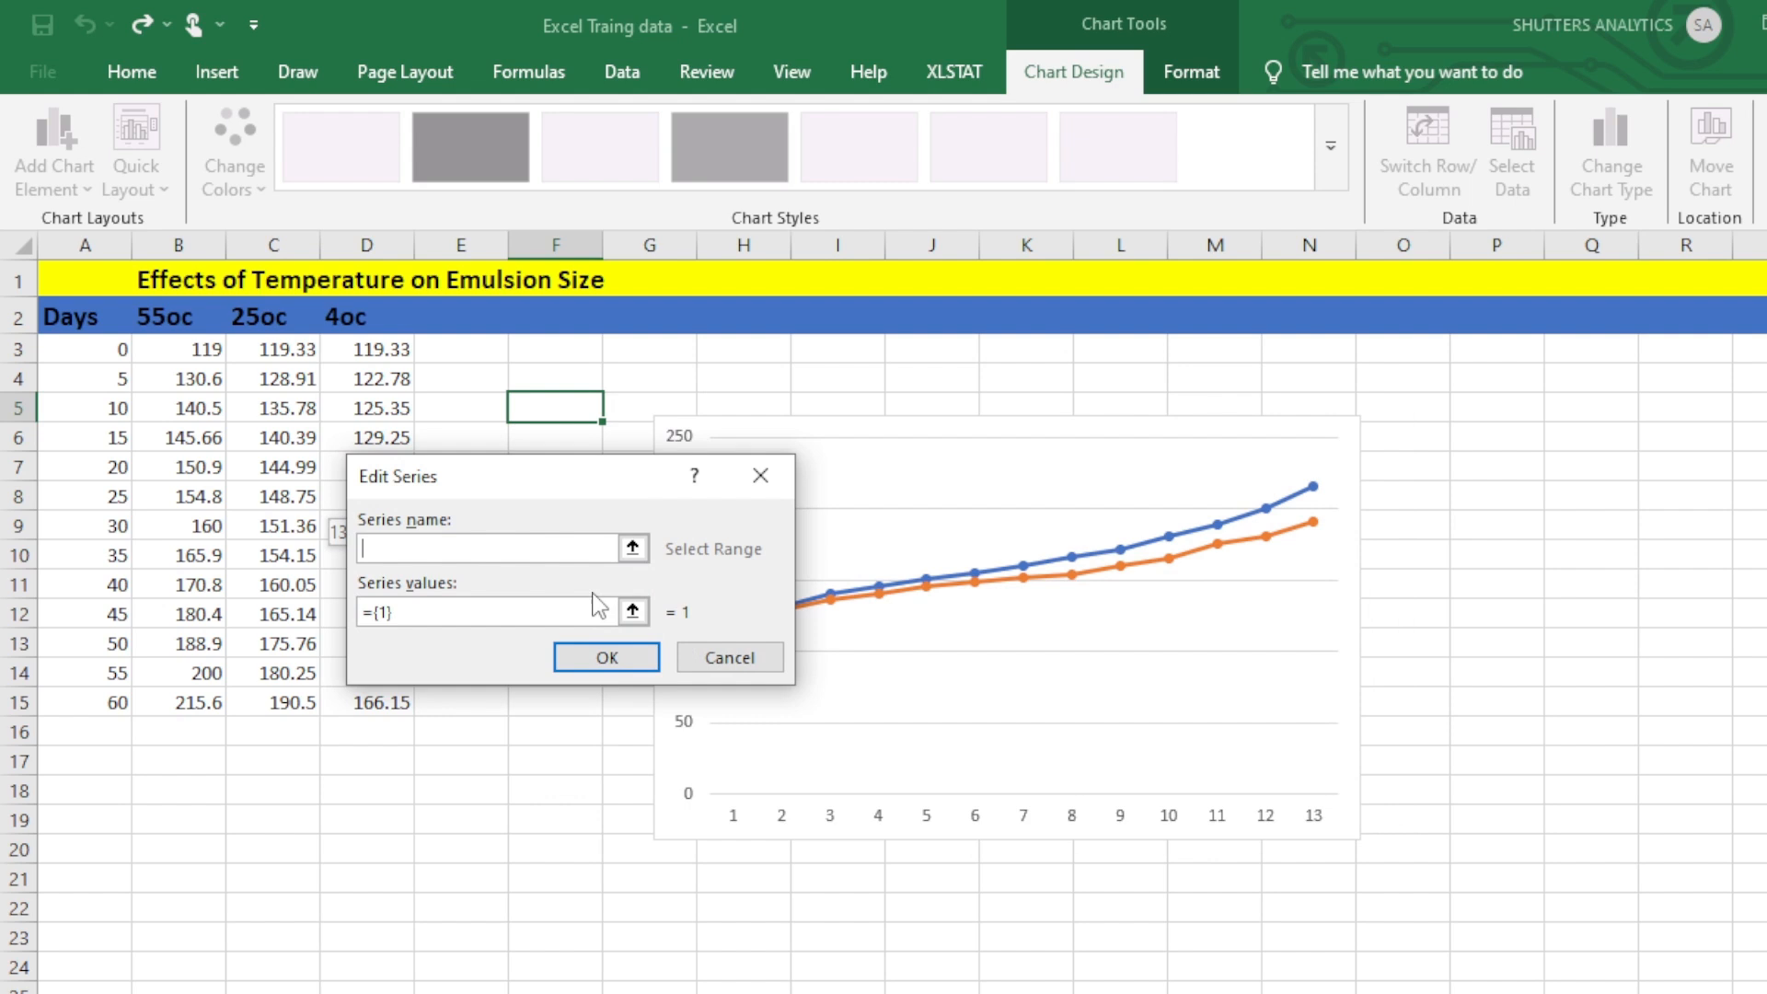
click(352, 320)
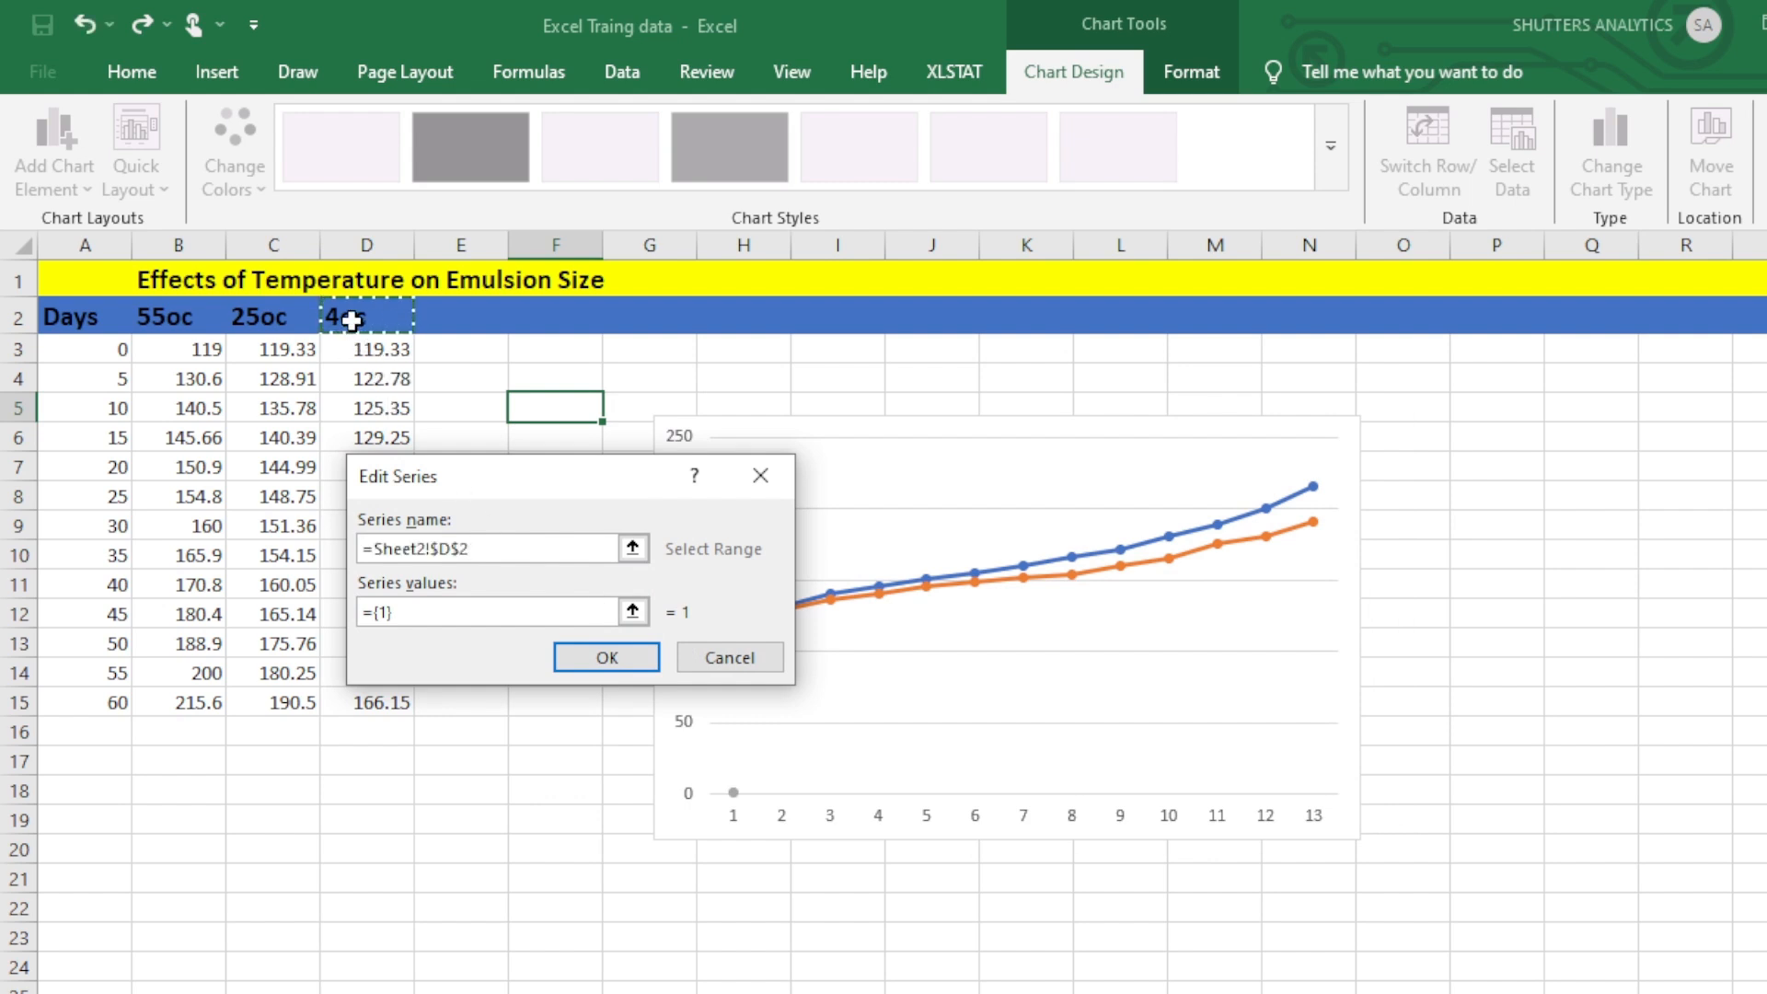
click(479, 609)
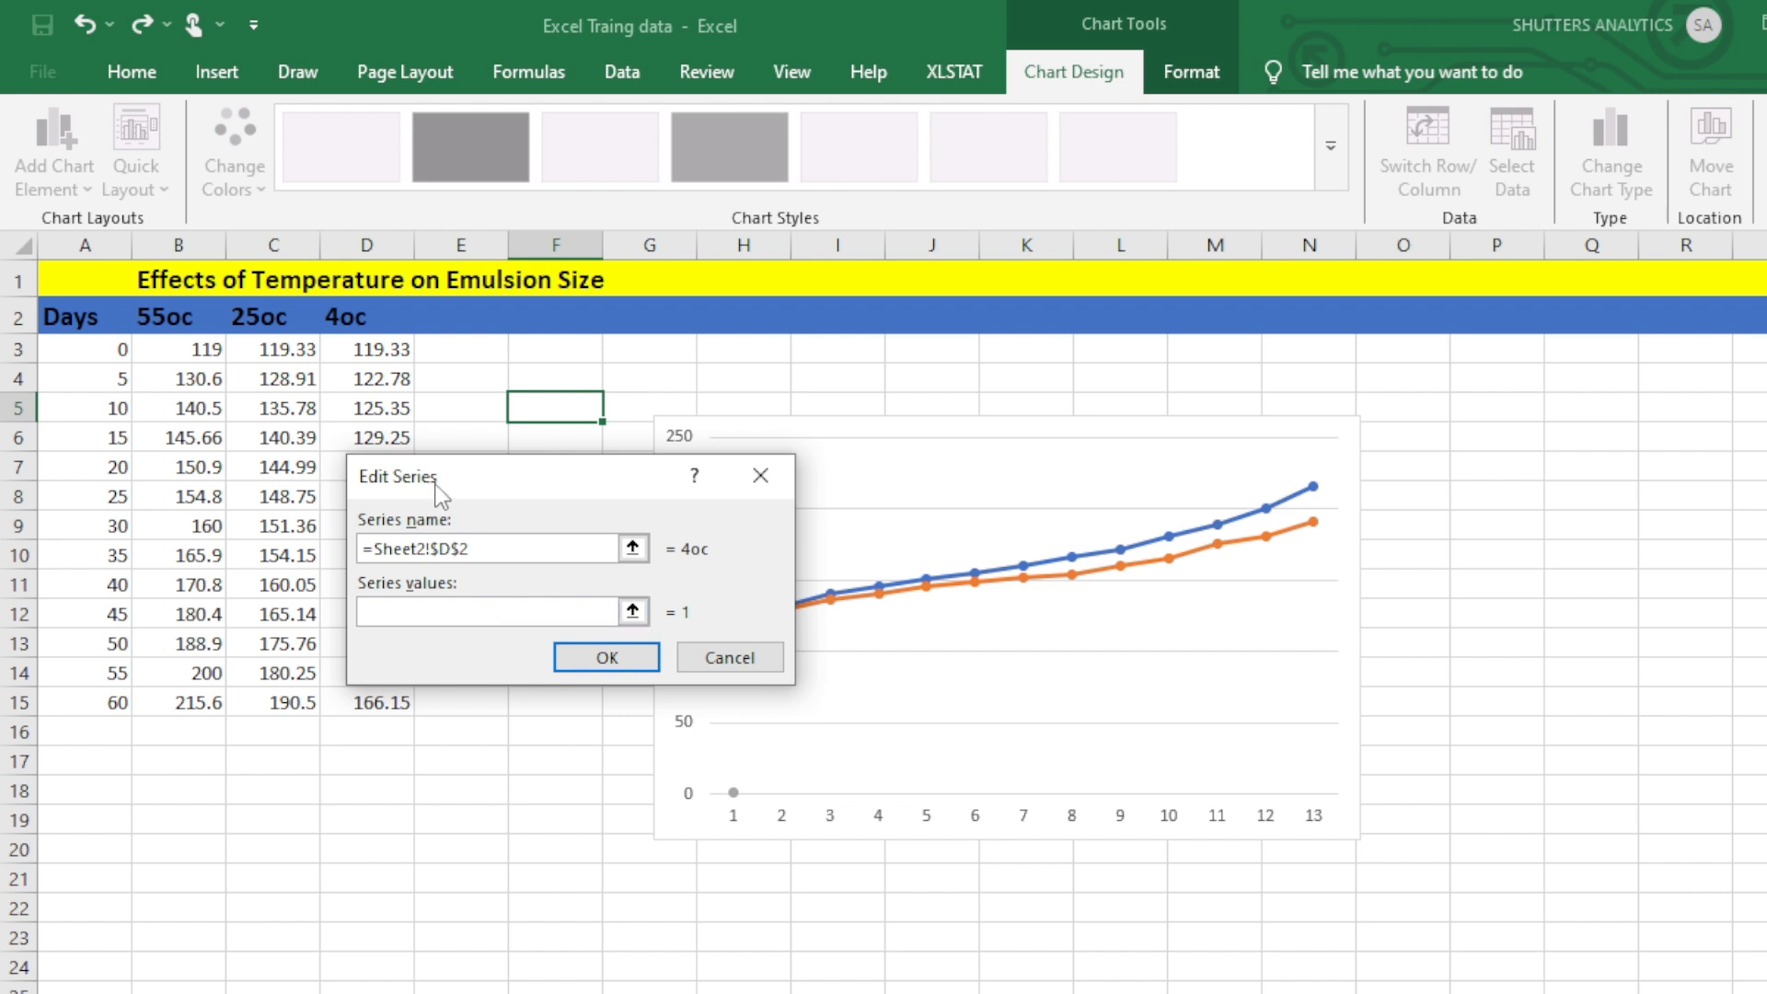
click(369, 350)
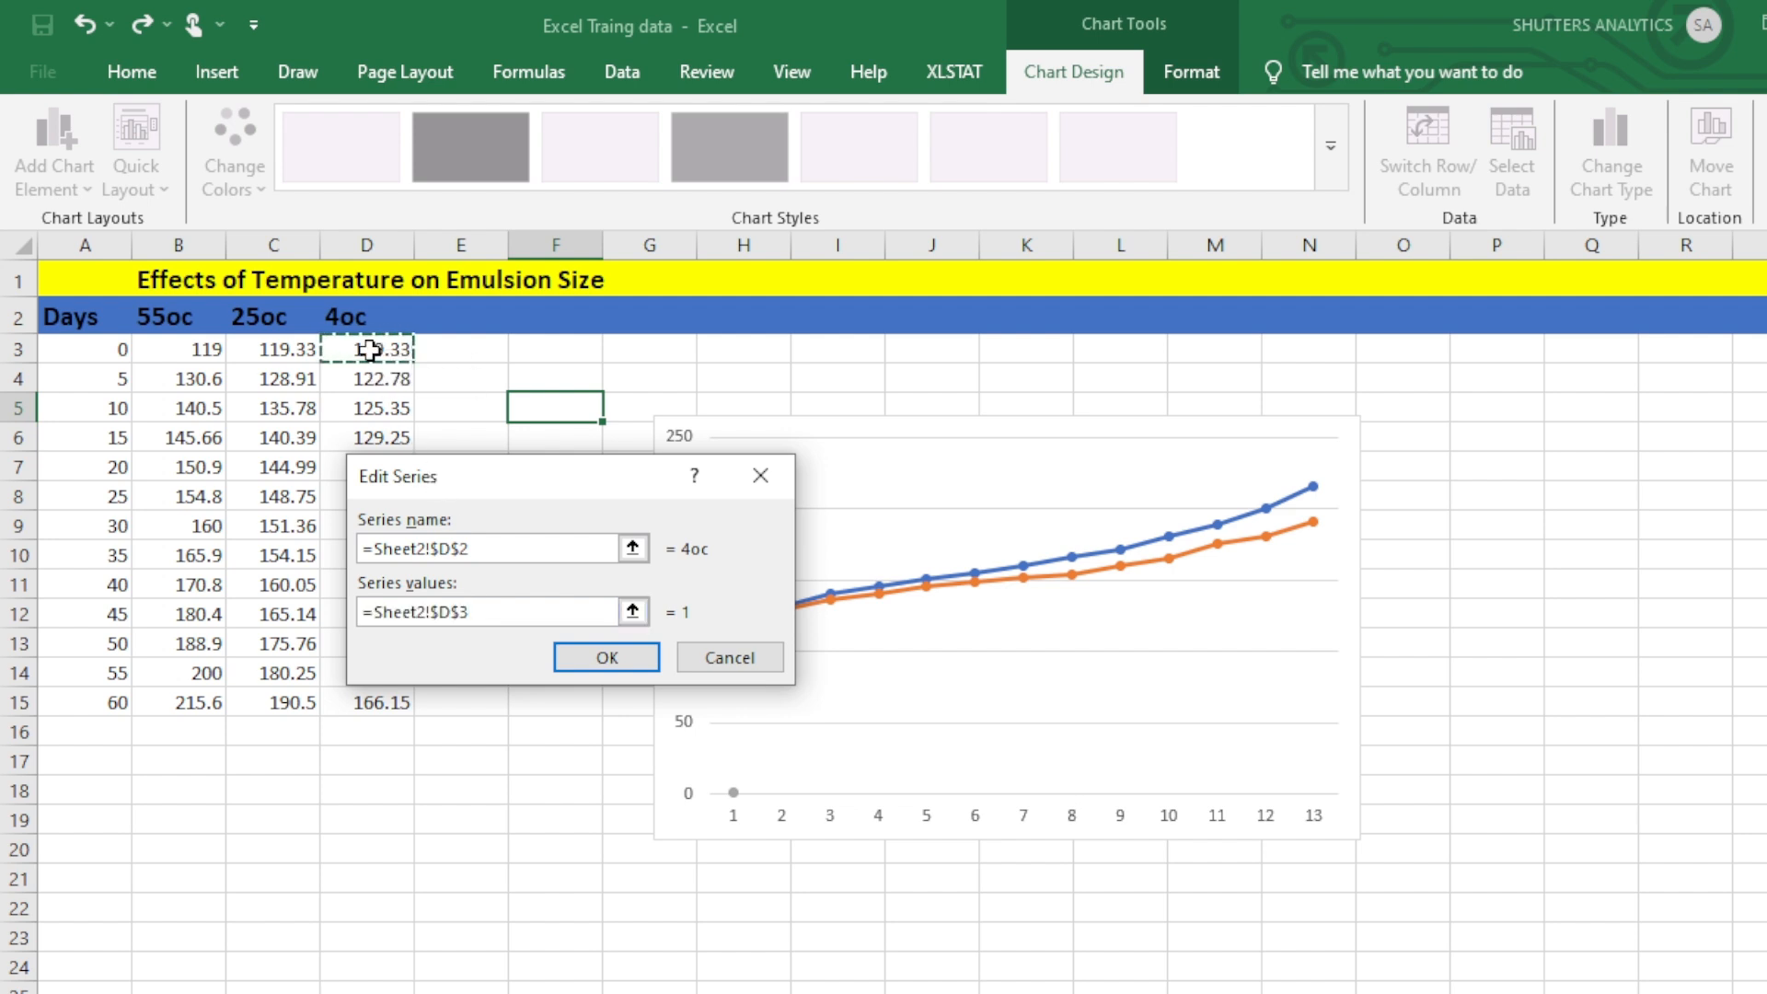
key(shift+Down)
key(shift+Down)
key(shift+Down)
key(shift+Down)
key(shift+Down)
key(shift+Down)
key(shift+Down)
key(shift+Down)
key(shift+Down)
key(shift+Down)
key(shift+Down)
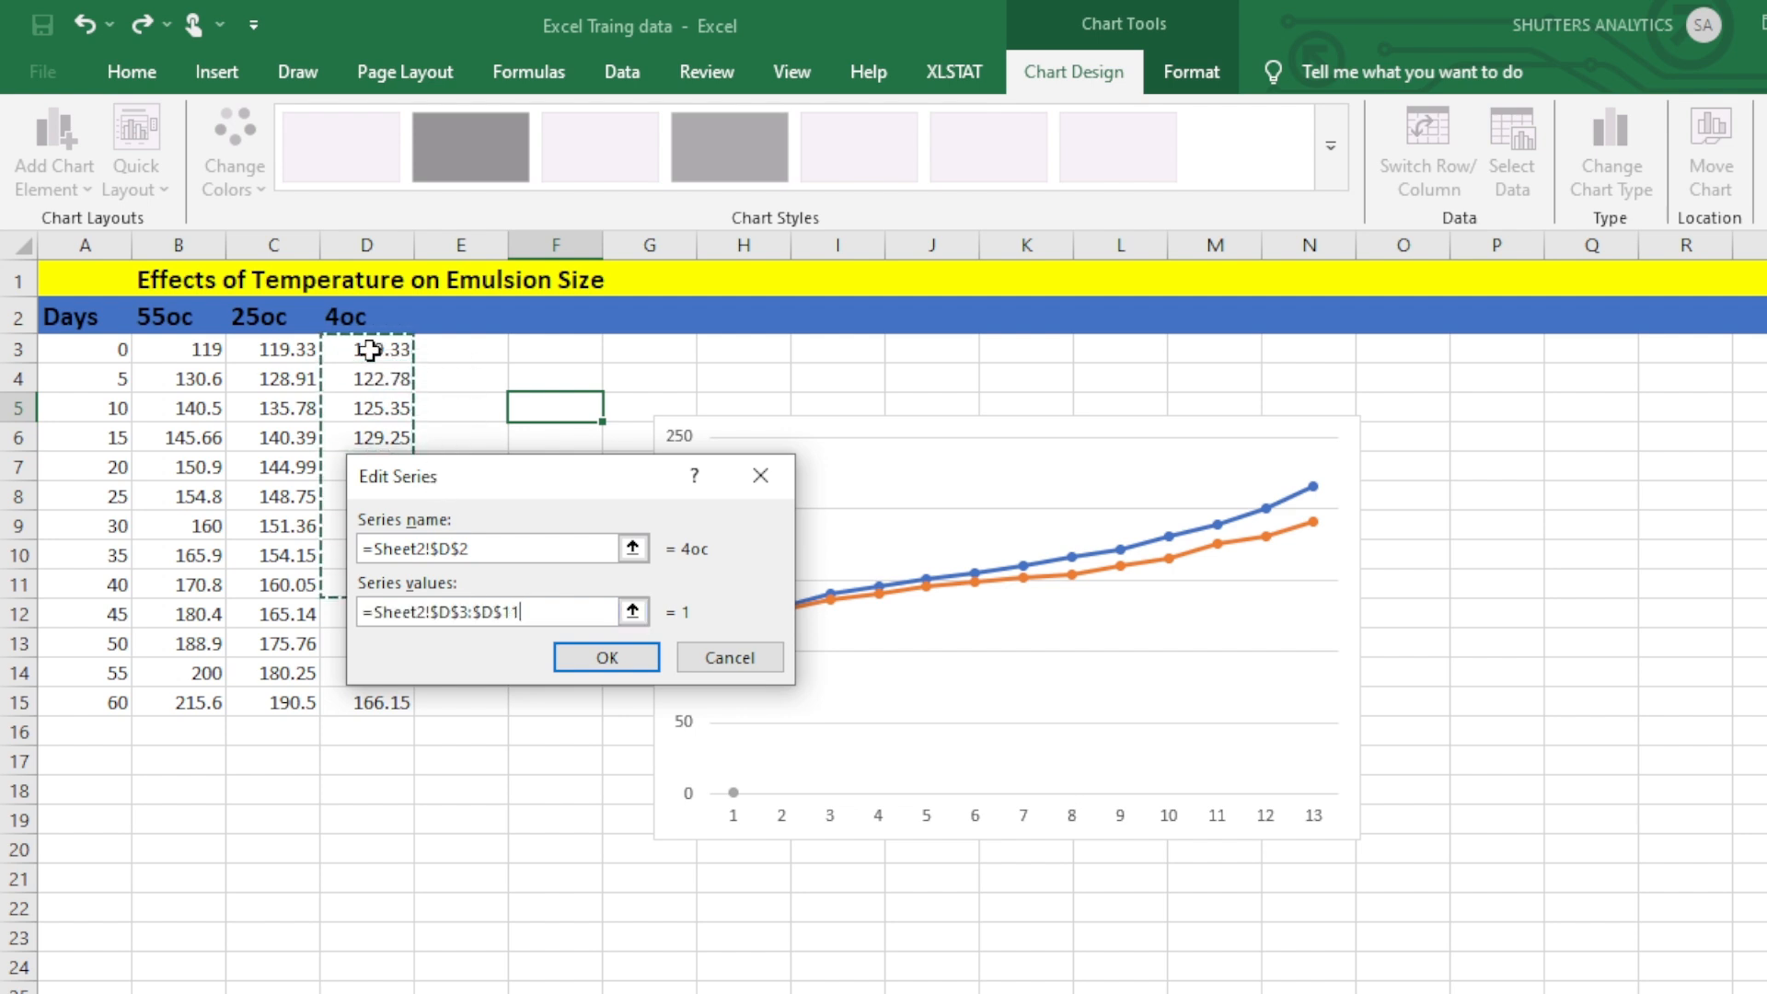
key(shift+Down)
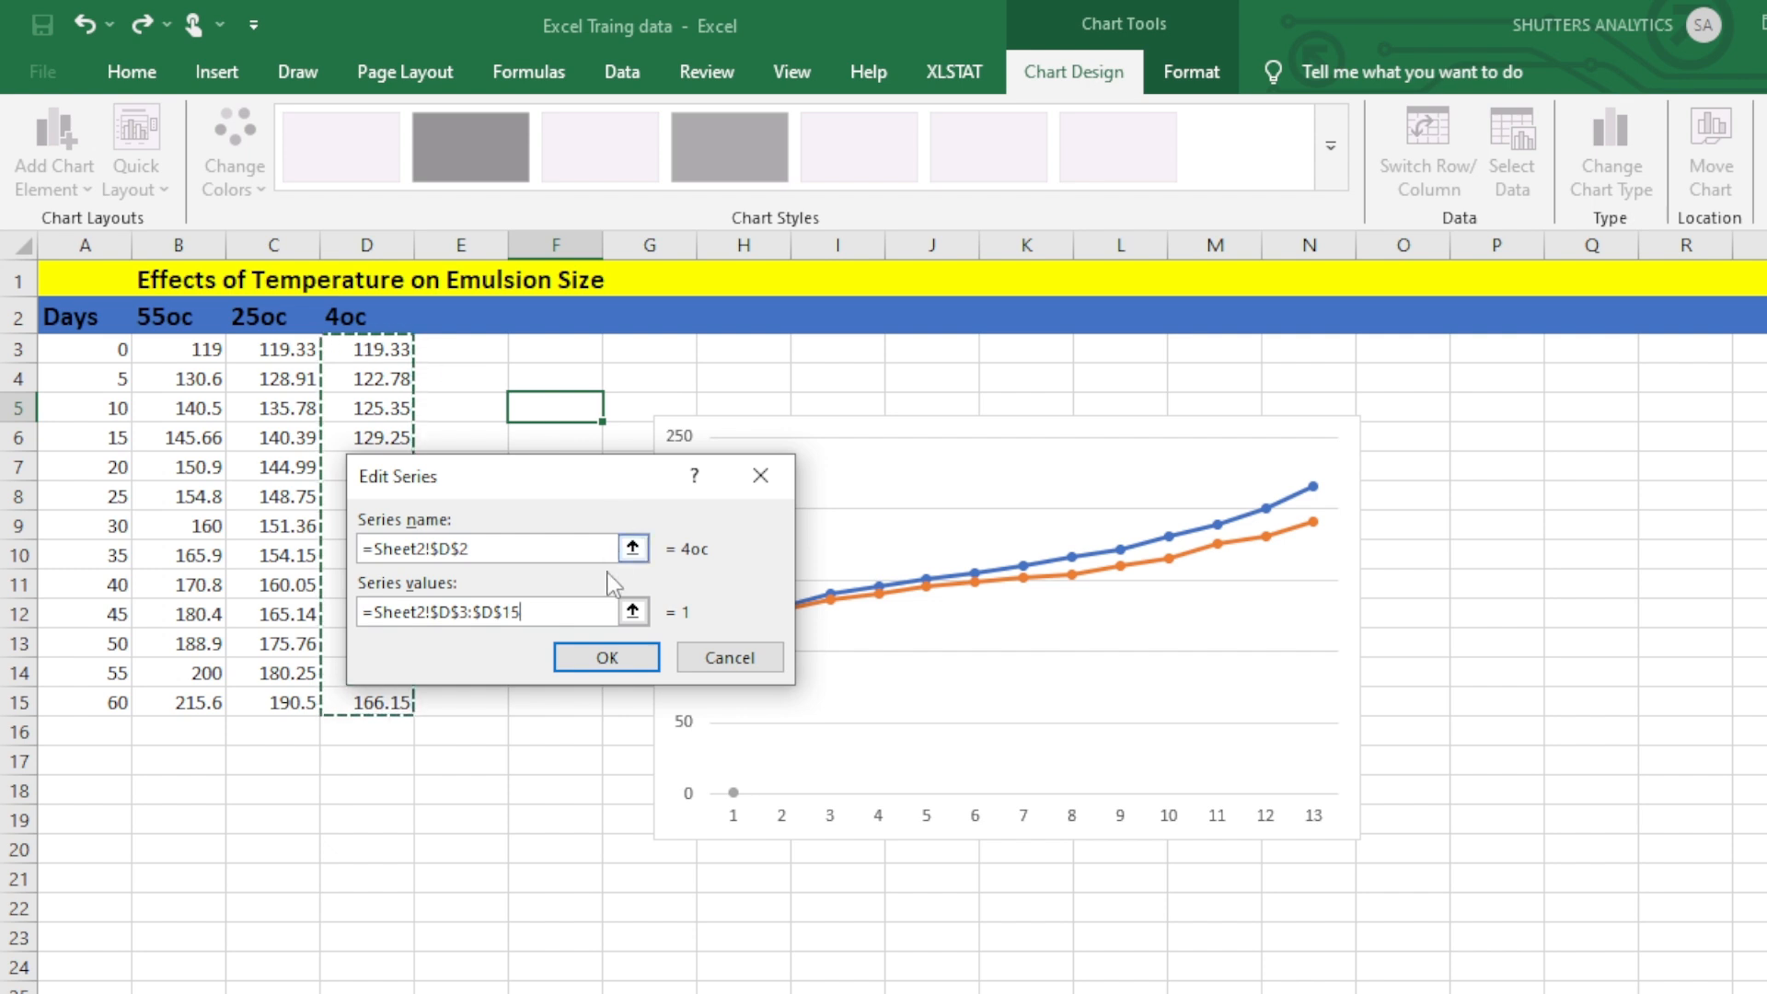
click(607, 655)
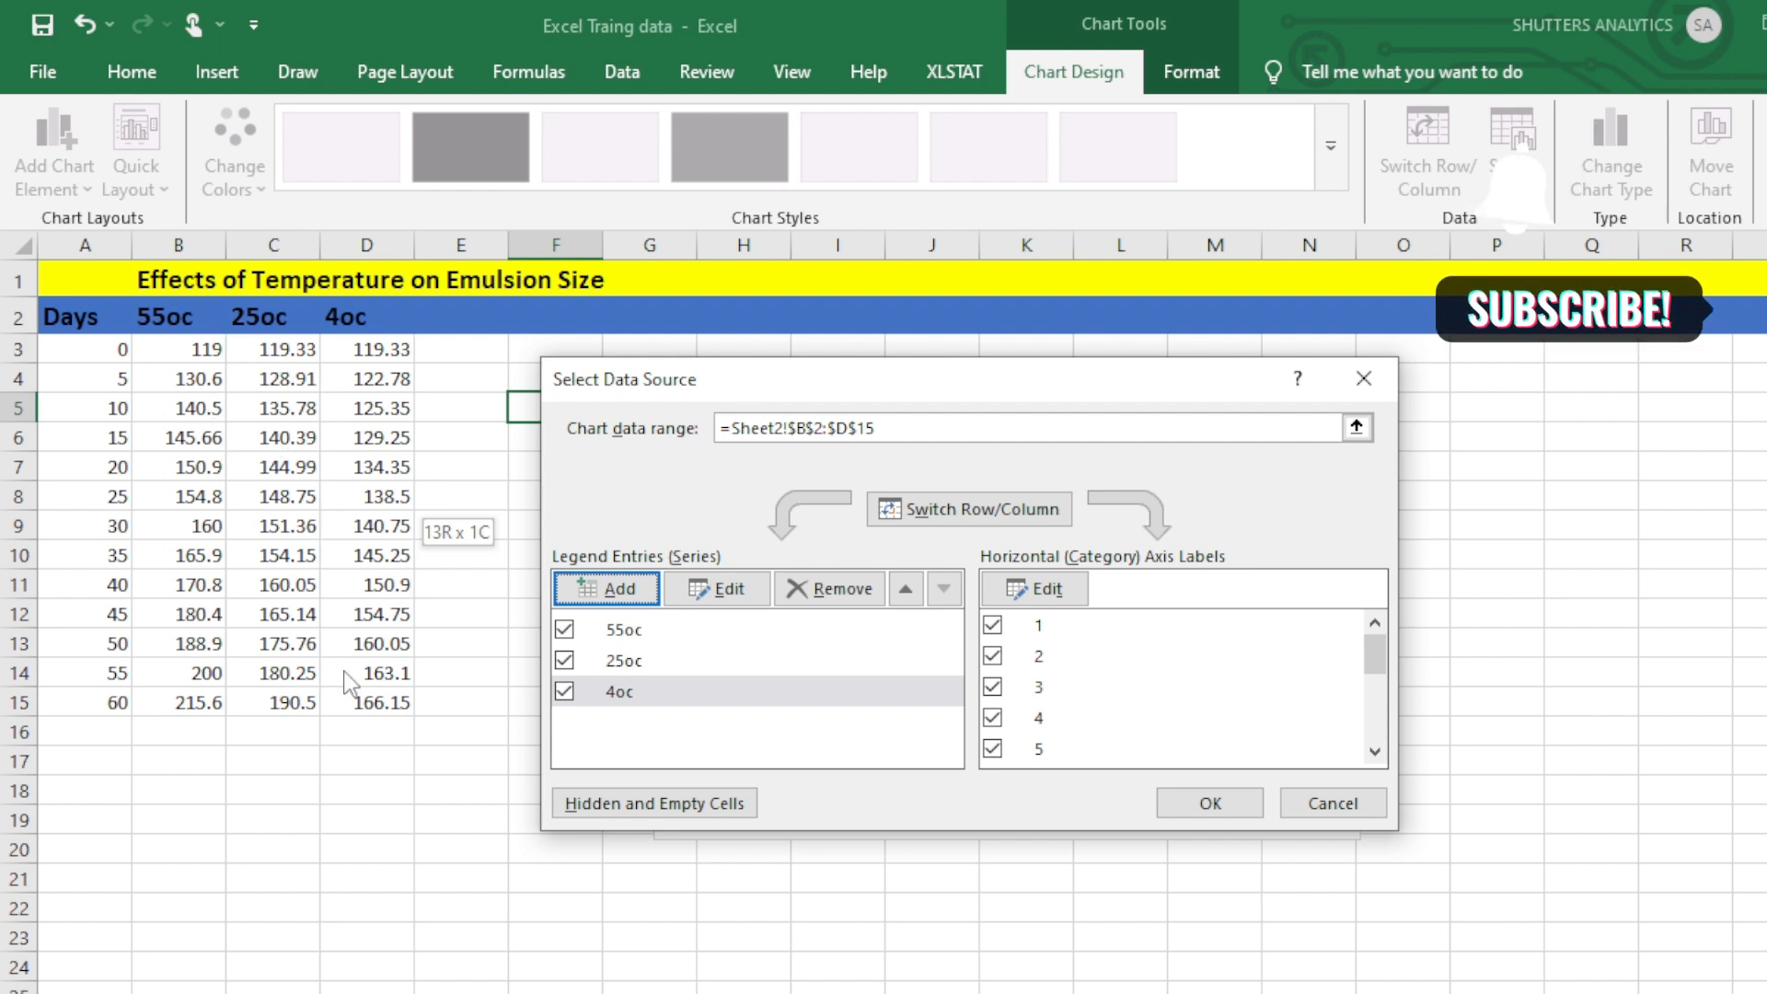
Set the horizontal axis labels to the Days values in A3:A15 and apply the chart's data source.
click(1037, 591)
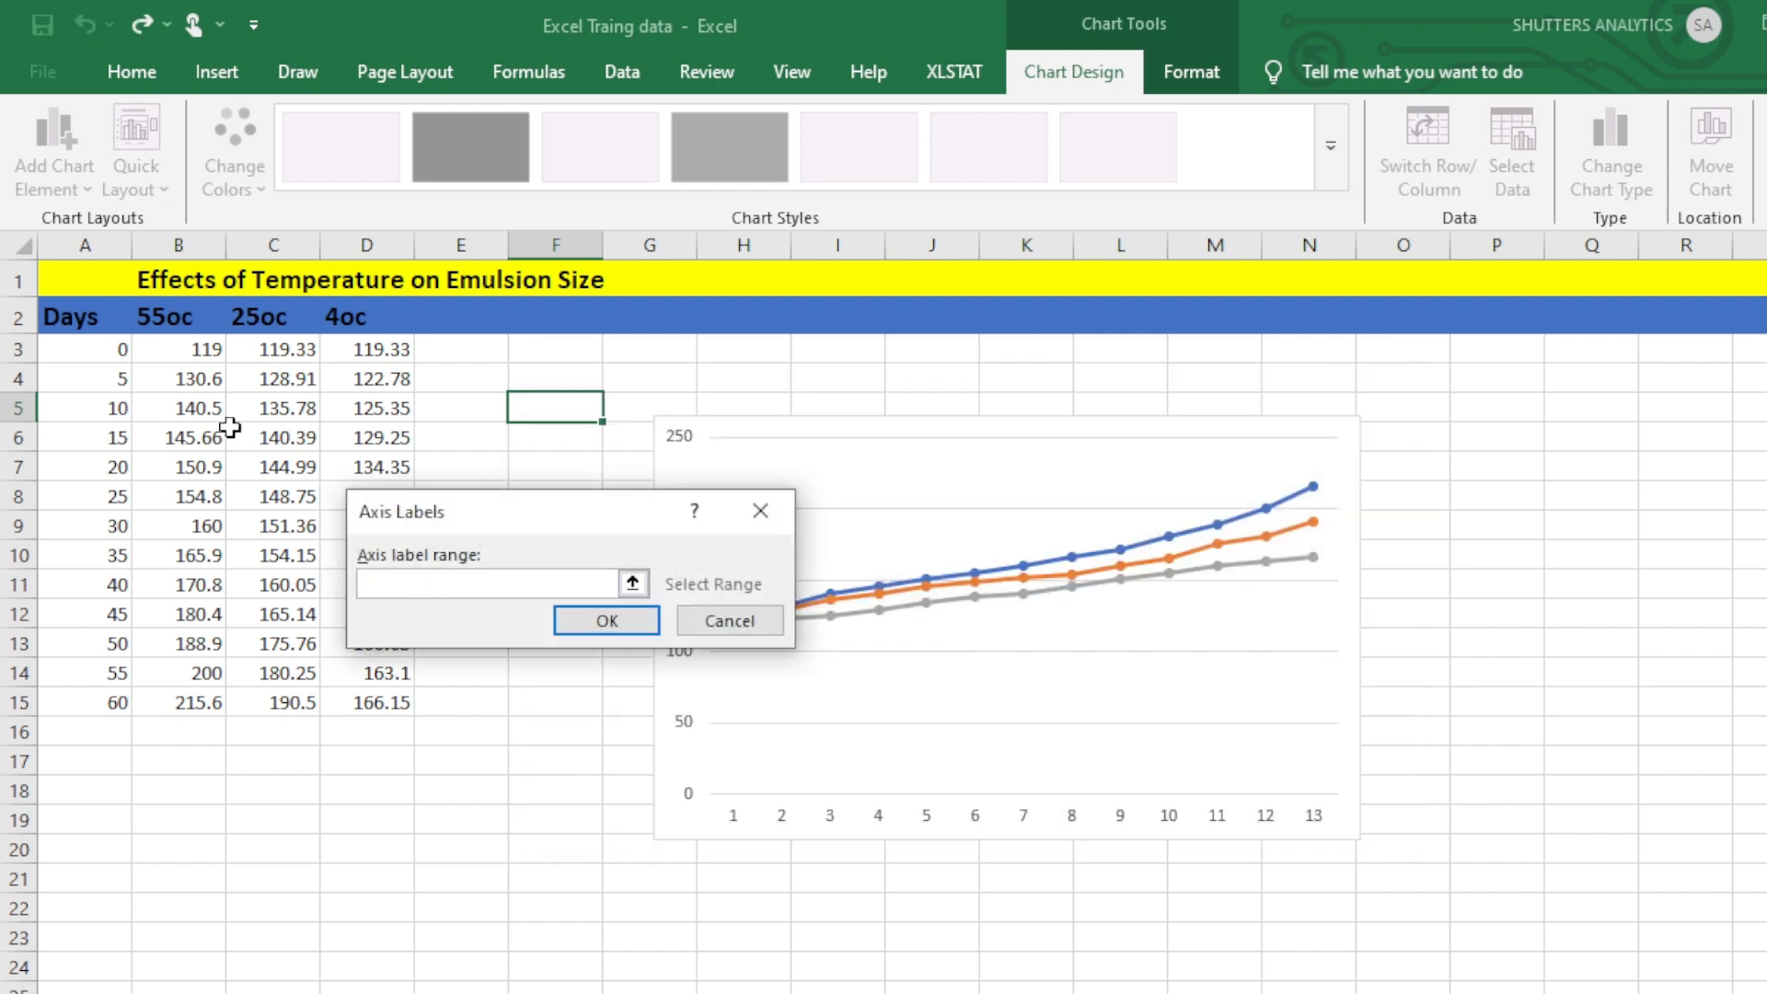
click(115, 342)
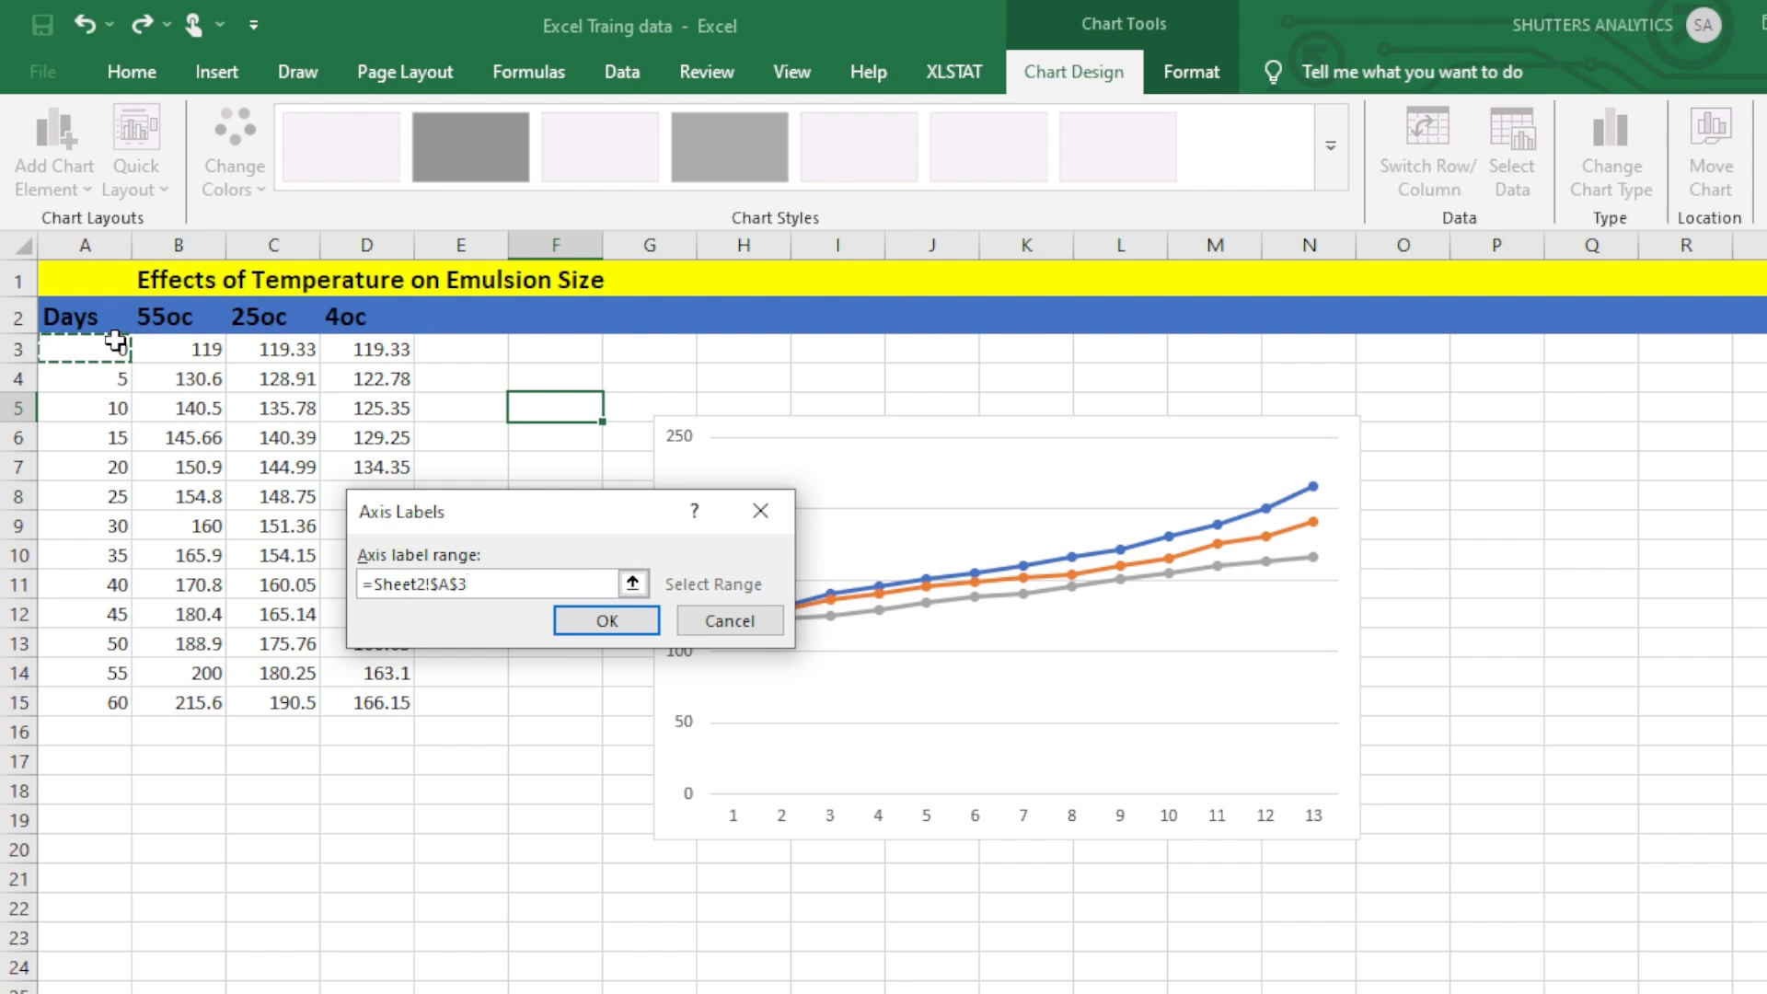
drag(115, 341, 115, 702)
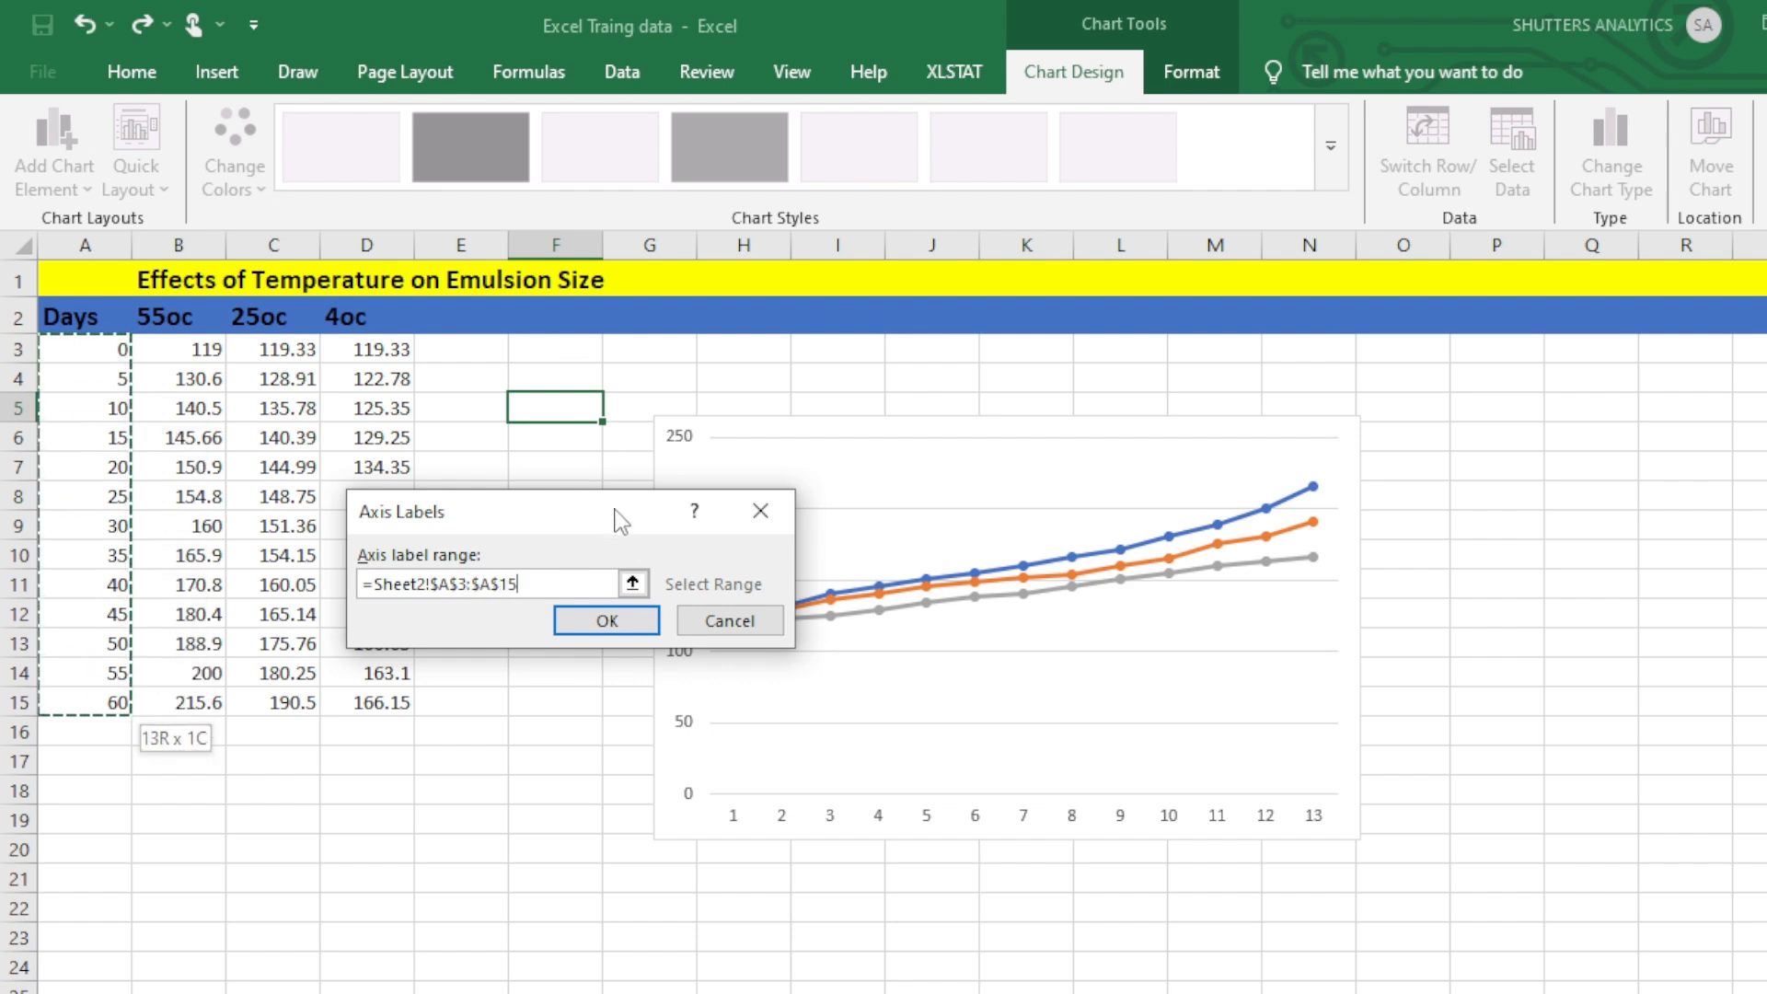
click(607, 618)
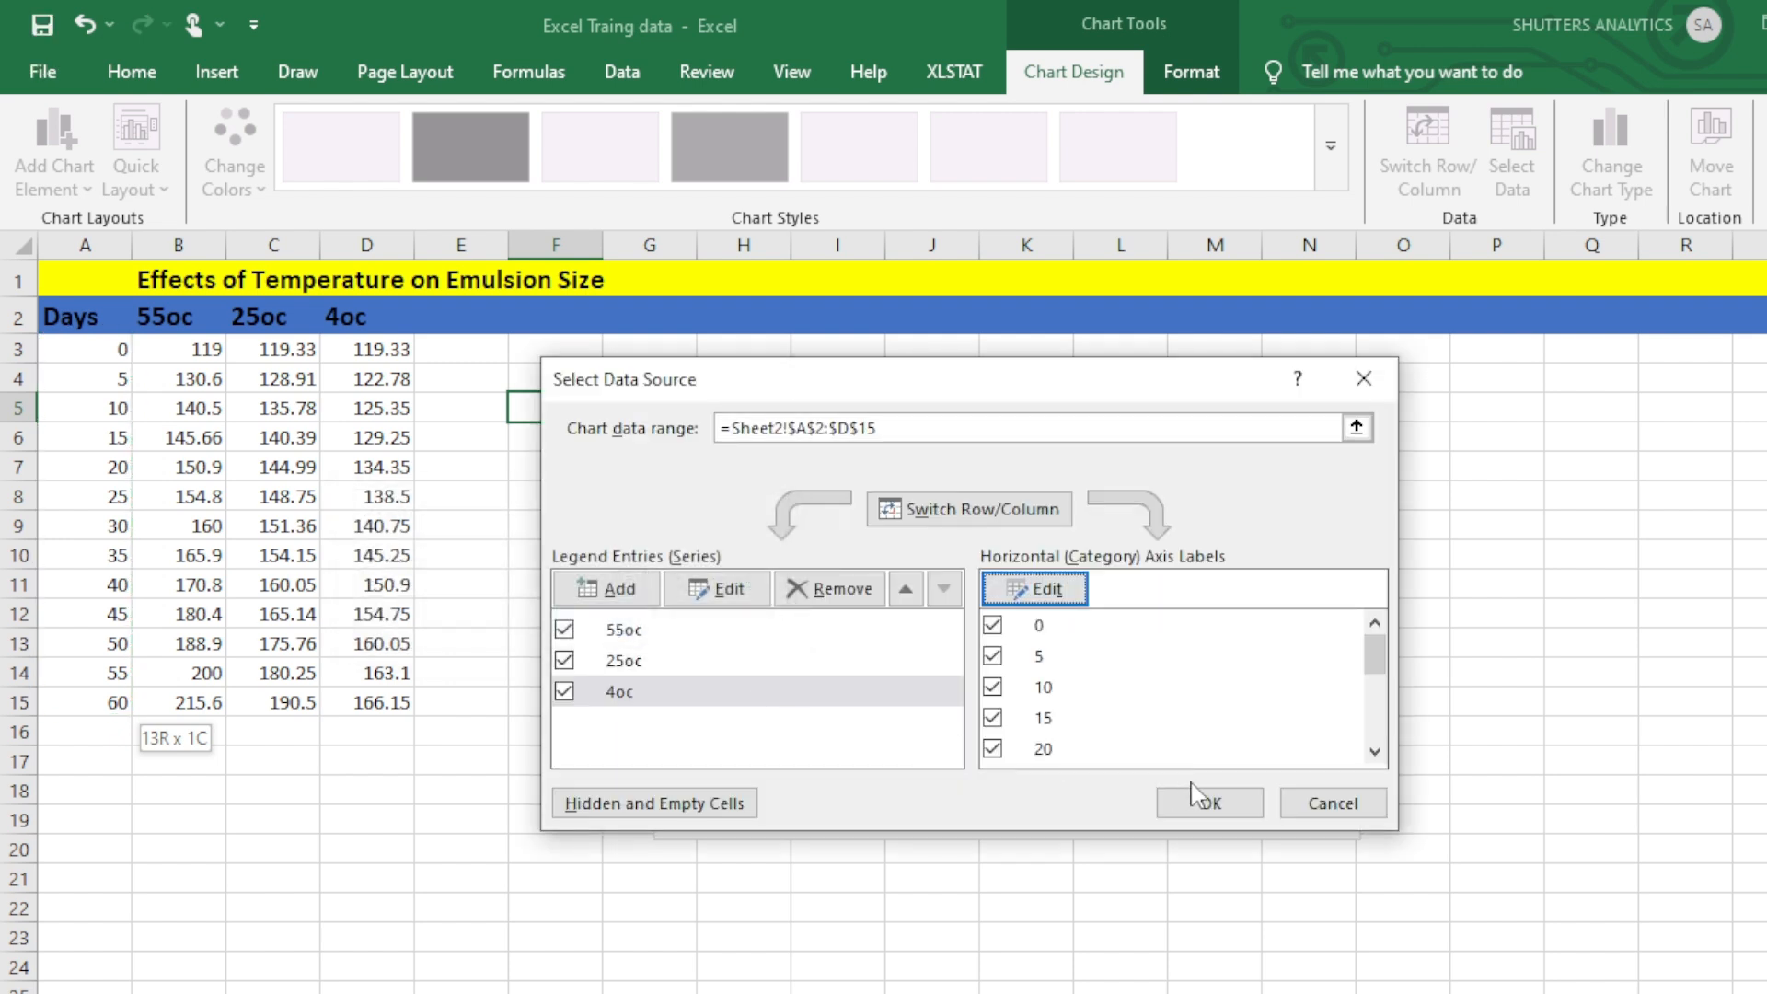
click(1211, 806)
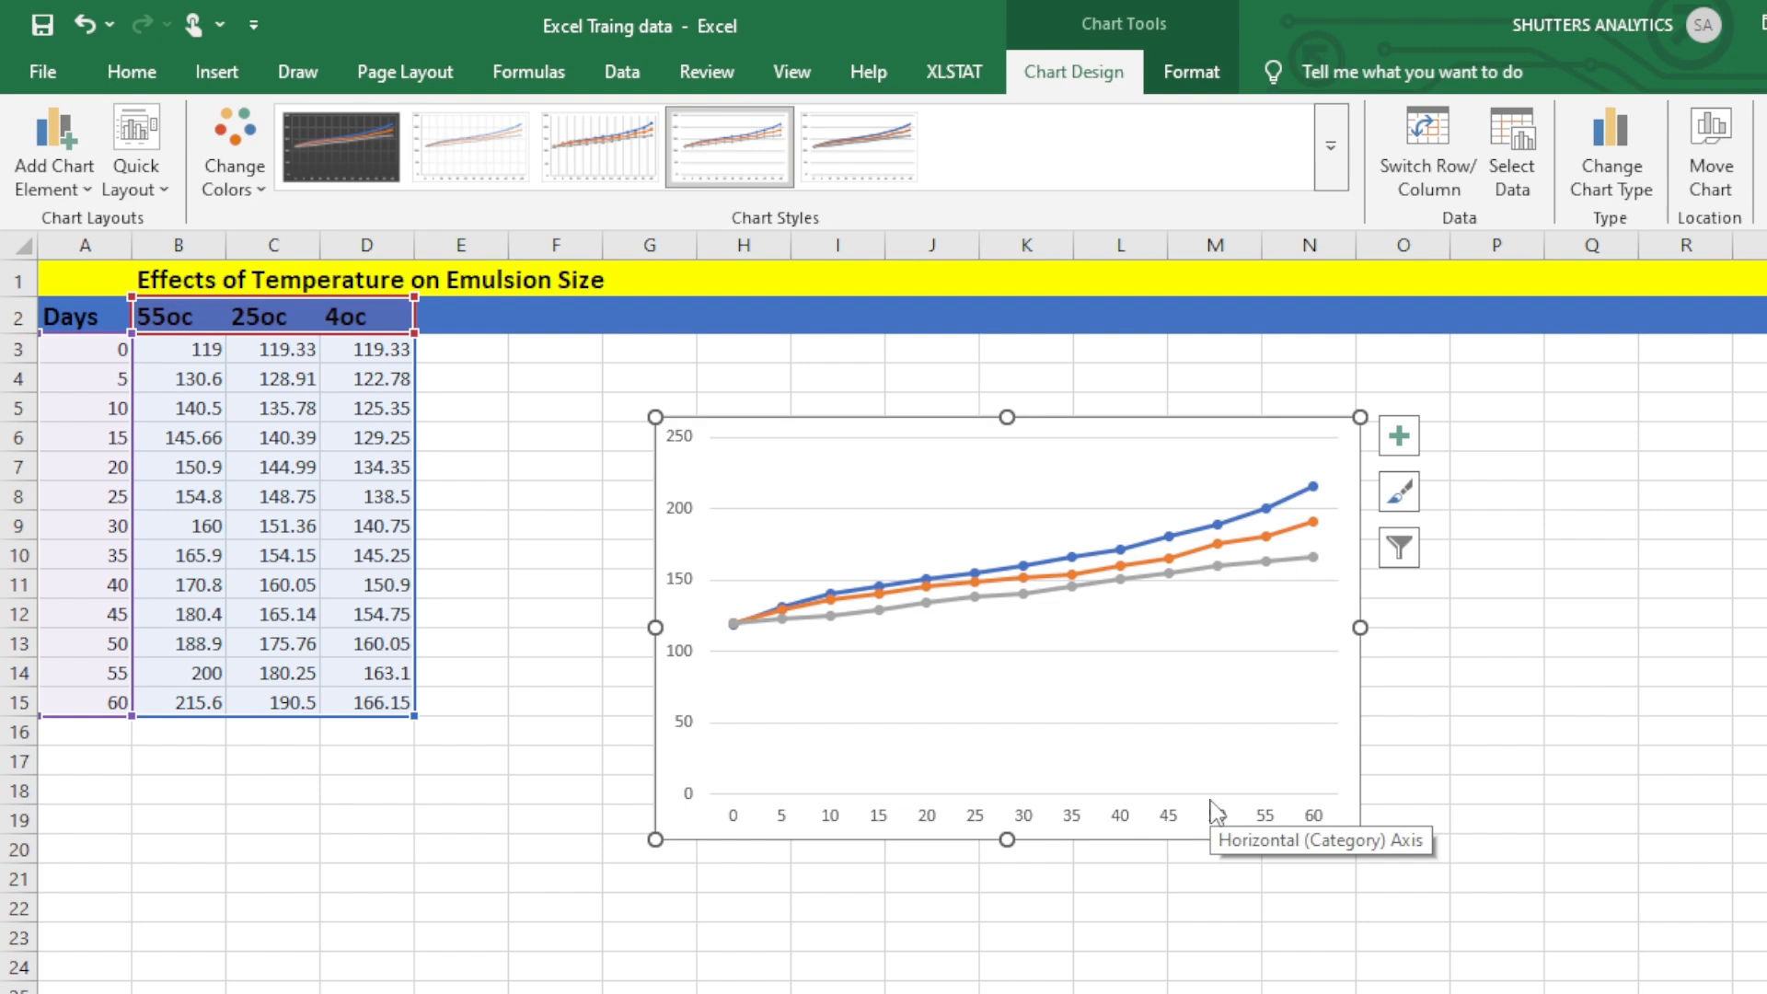
Add a chart title and axis titles to the line chart.
click(1400, 438)
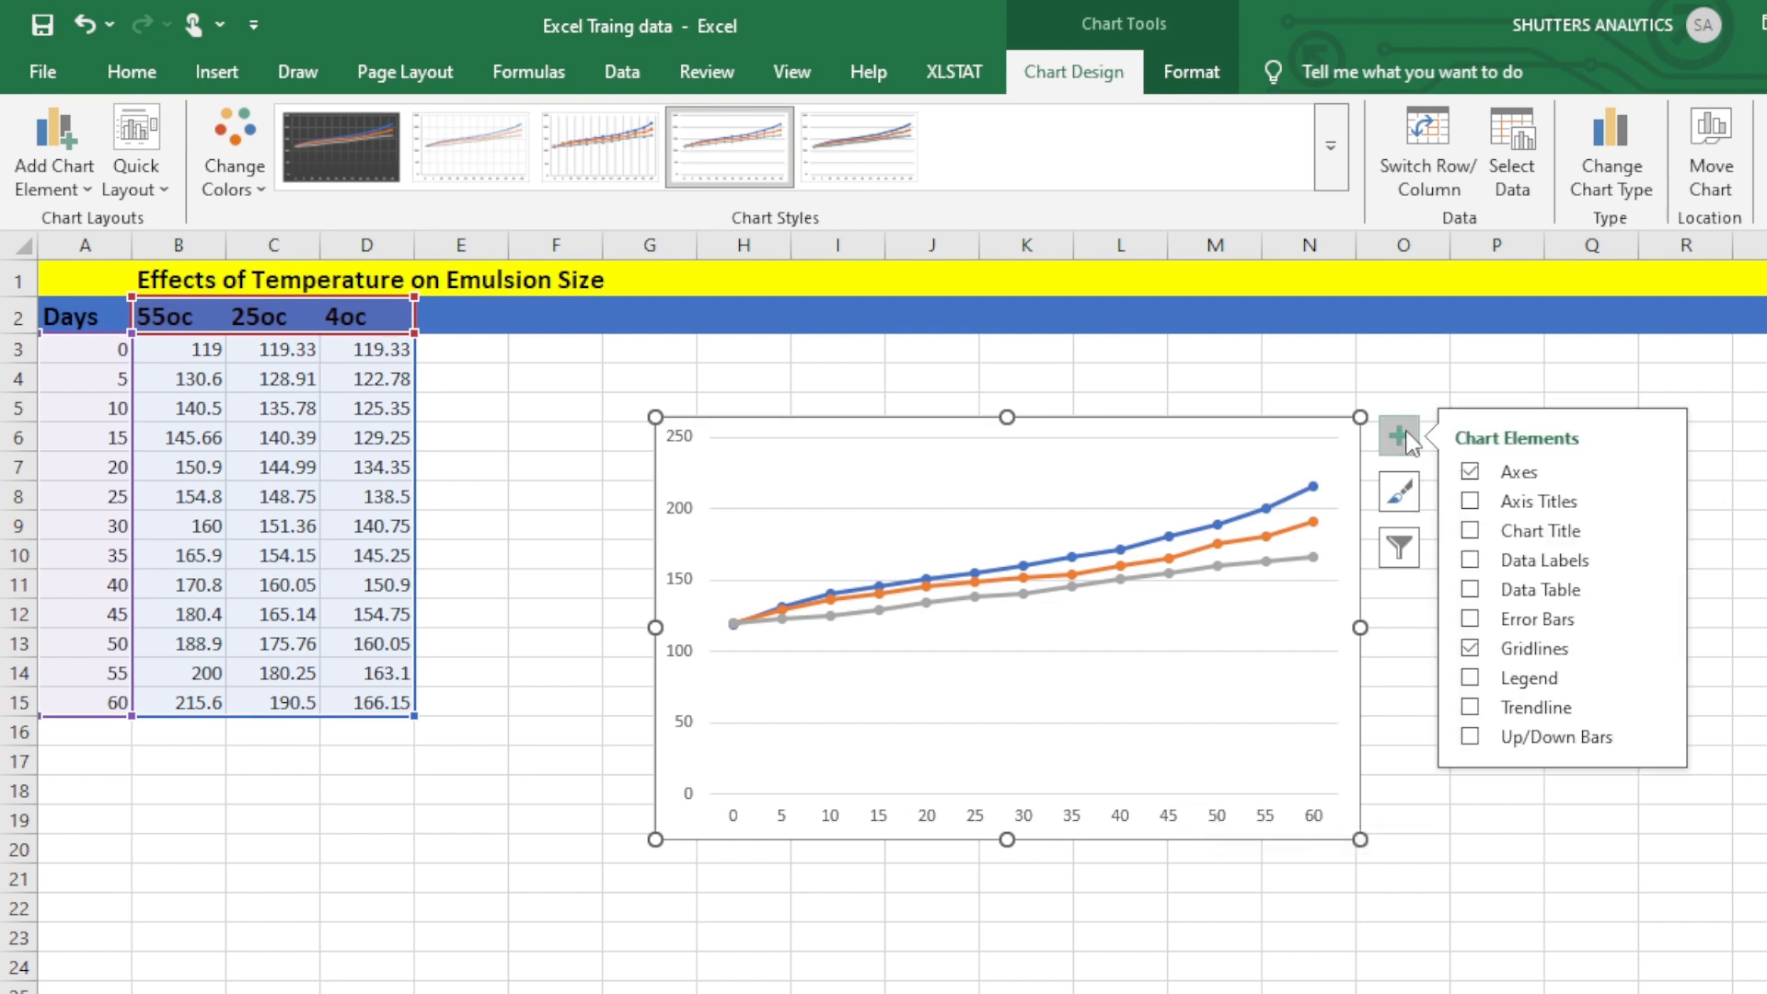
click(1471, 538)
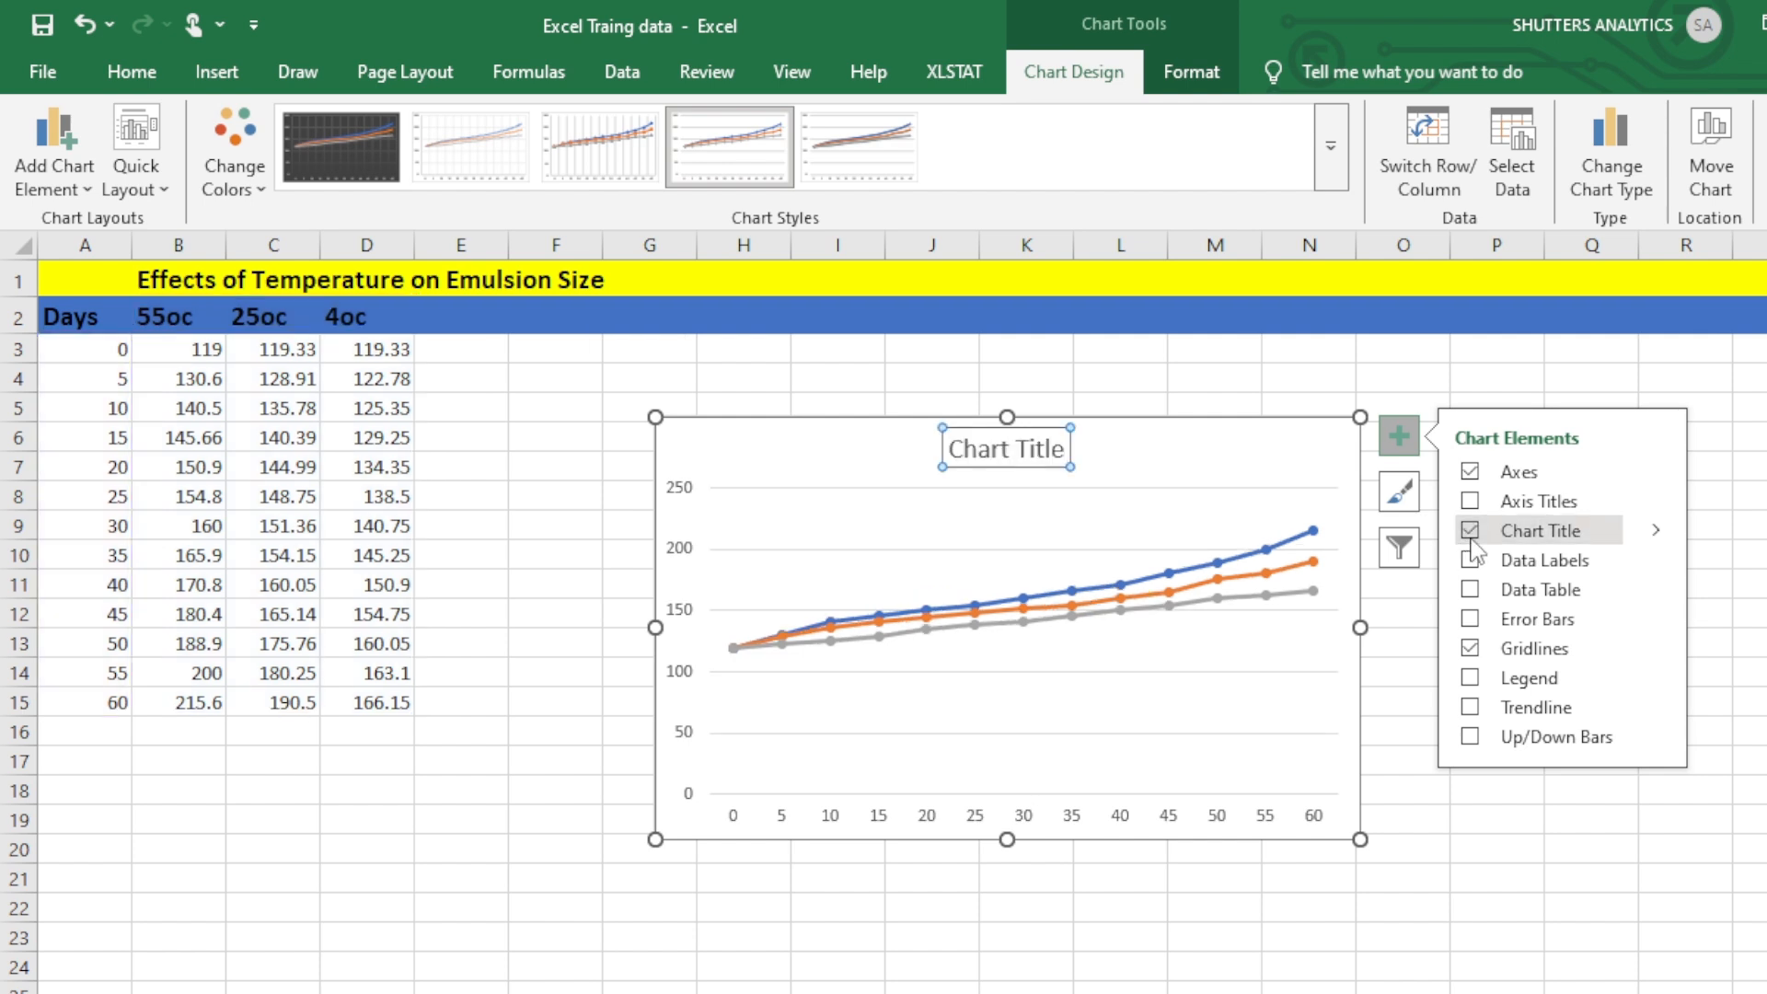
click(1483, 506)
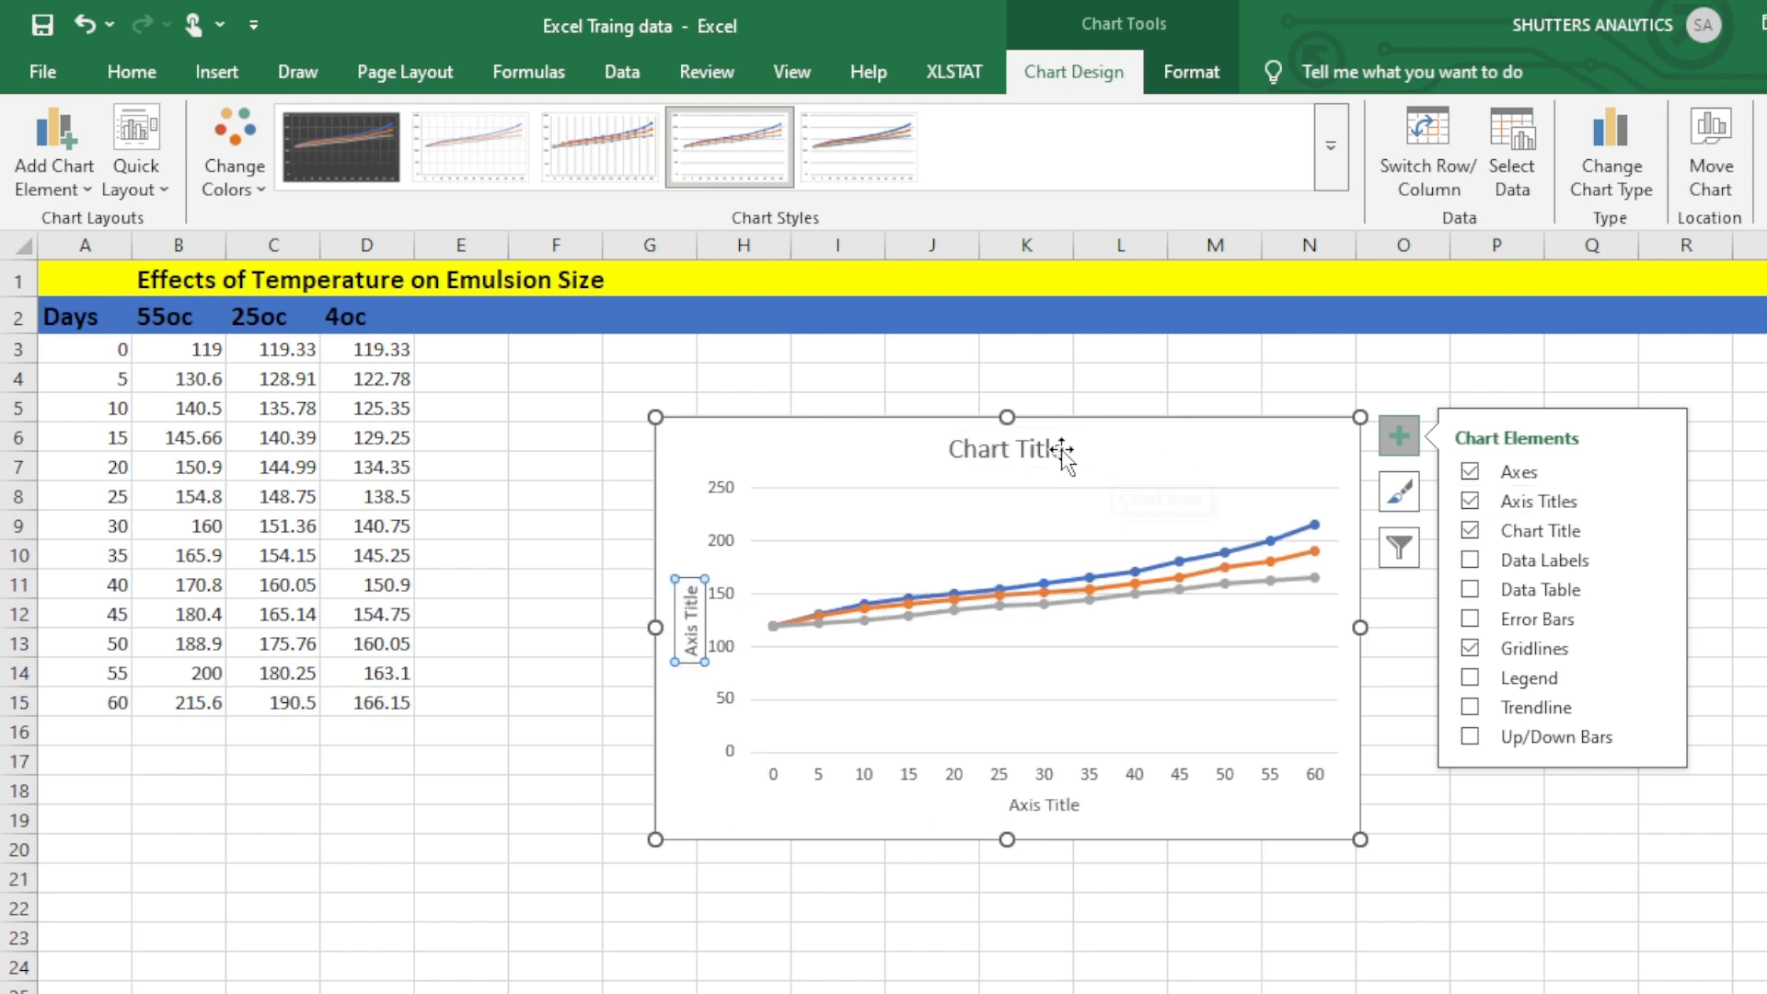
Replace the horizontal axis title text with DAYS.
double_click(1024, 804)
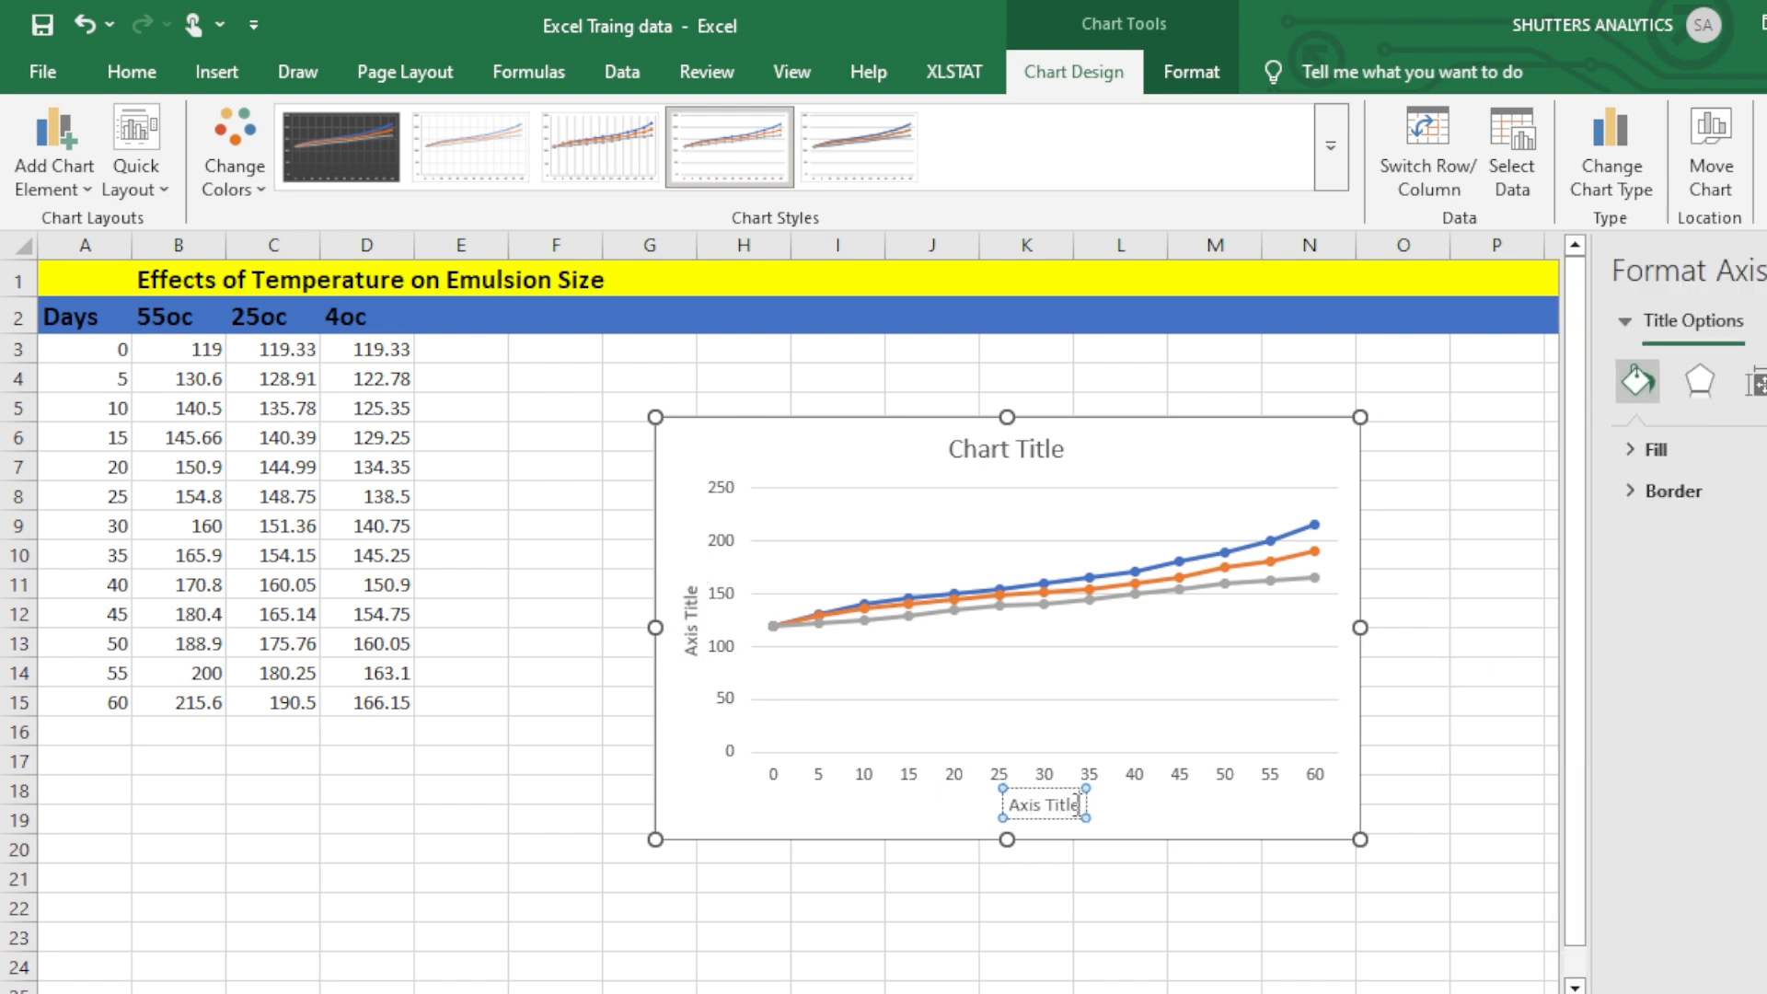
click(1078, 805)
key(BackSpace)
key(BackSpace)
key(BackSpace)
key(BackSpace)
key(BackSpace)
key(BackSpace)
key(BackSpace)
key(BackSpace)
key(BackSpace)
key(BackSpace)
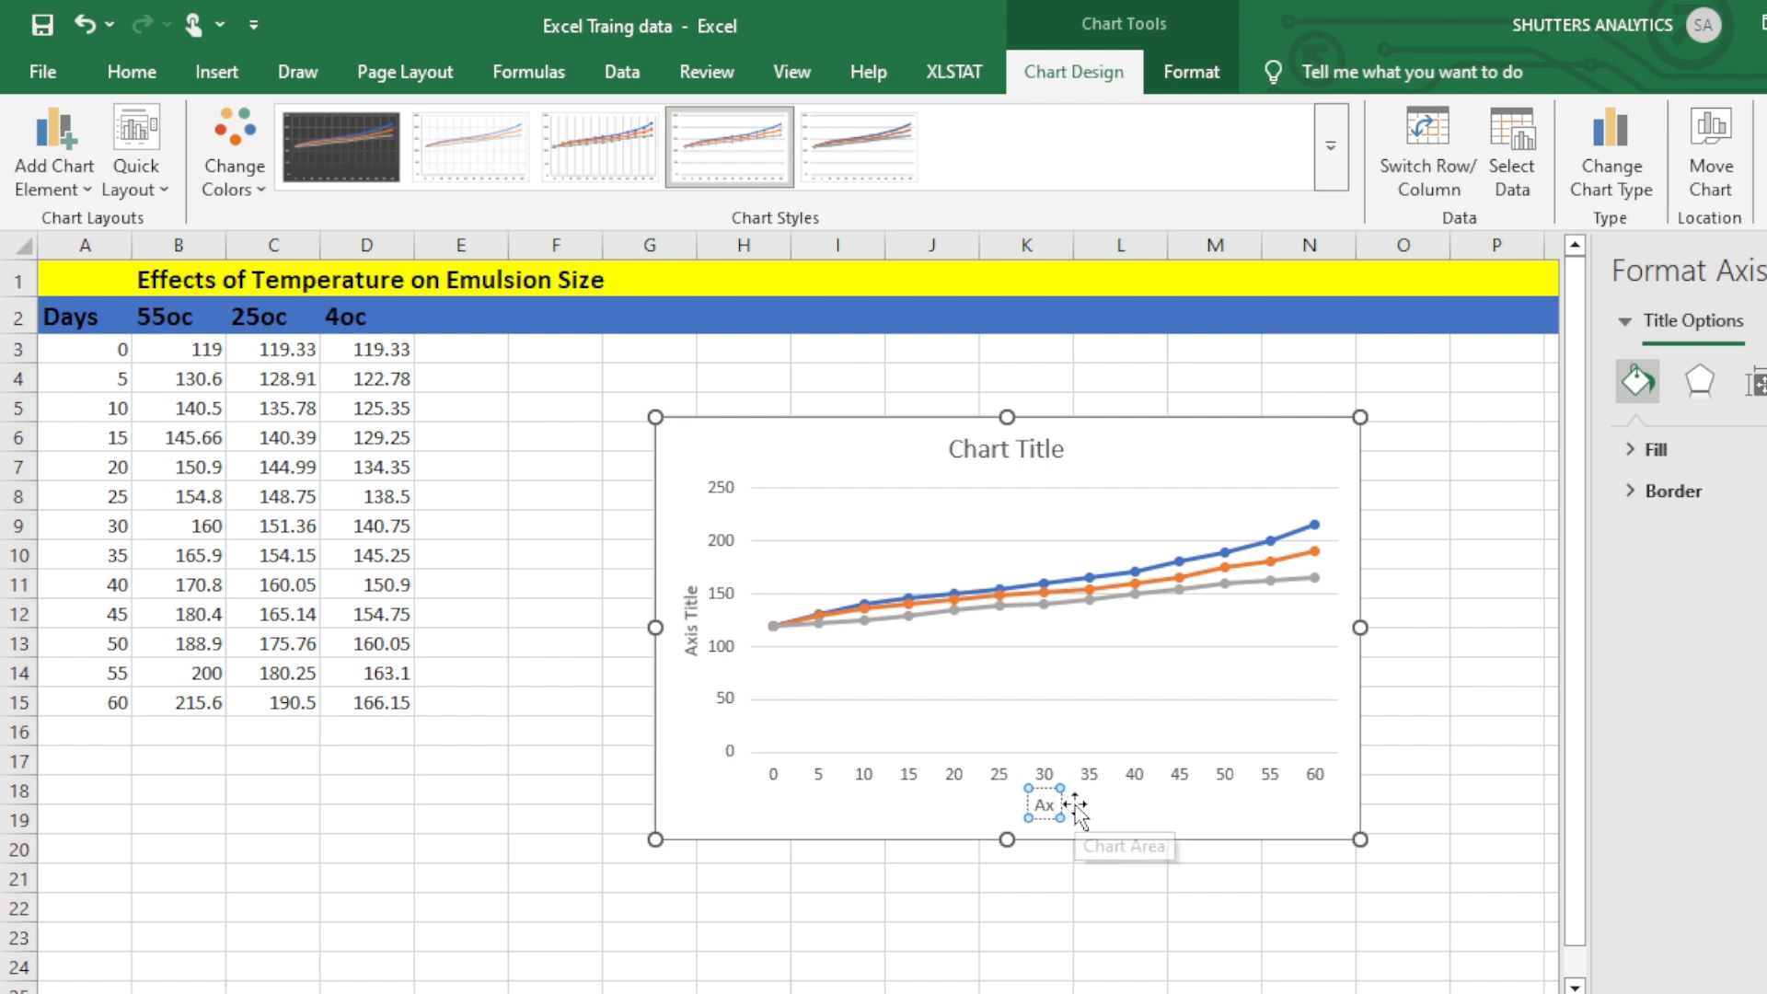
text(DAYS)
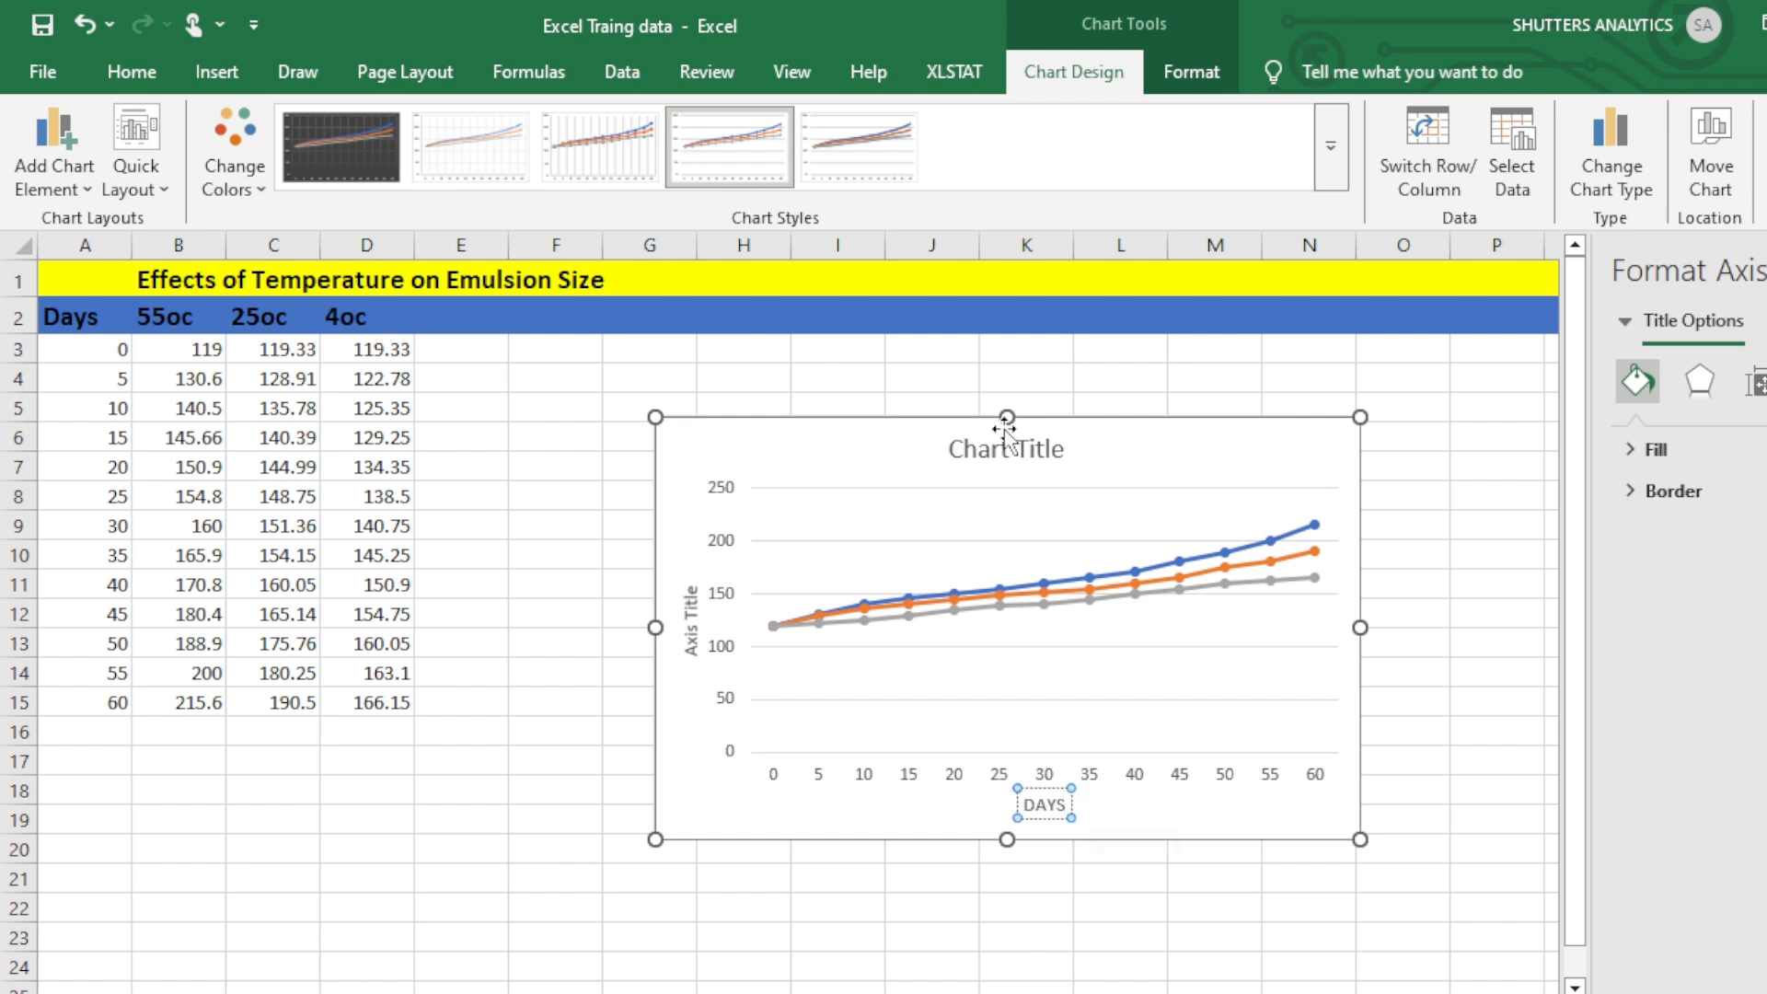
Replace the vertical axis title text with TEMPERATURE.
click(692, 604)
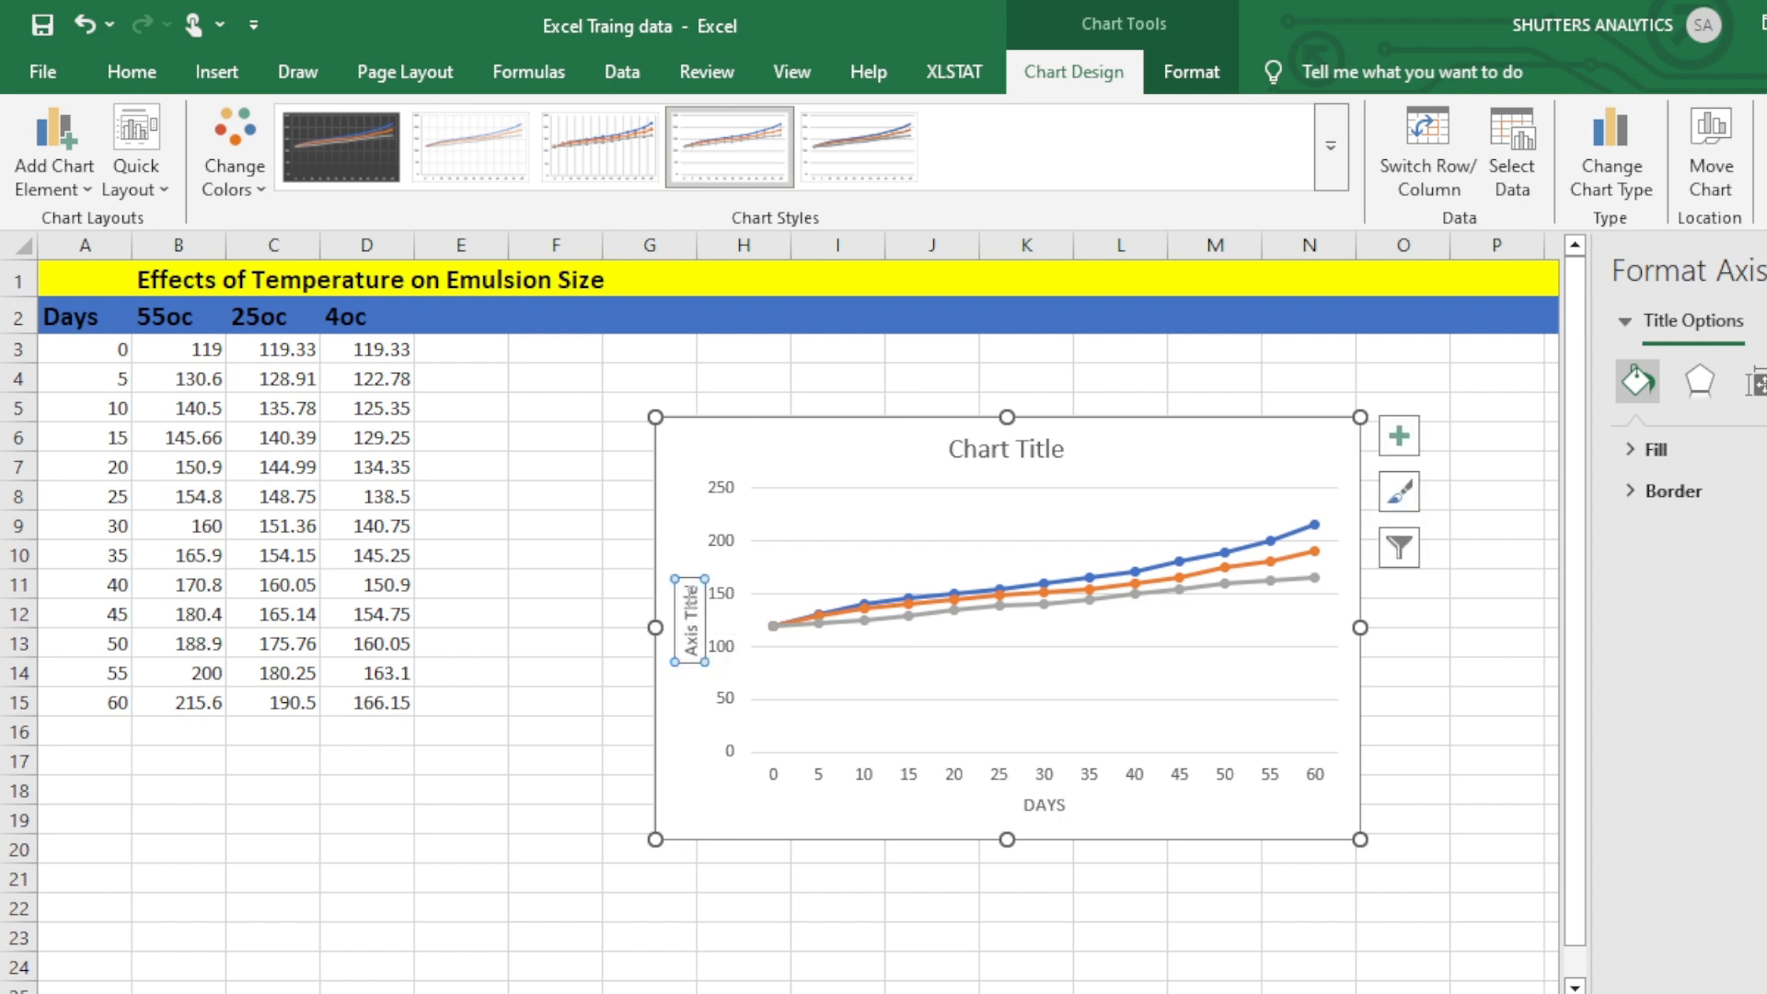
click(692, 593)
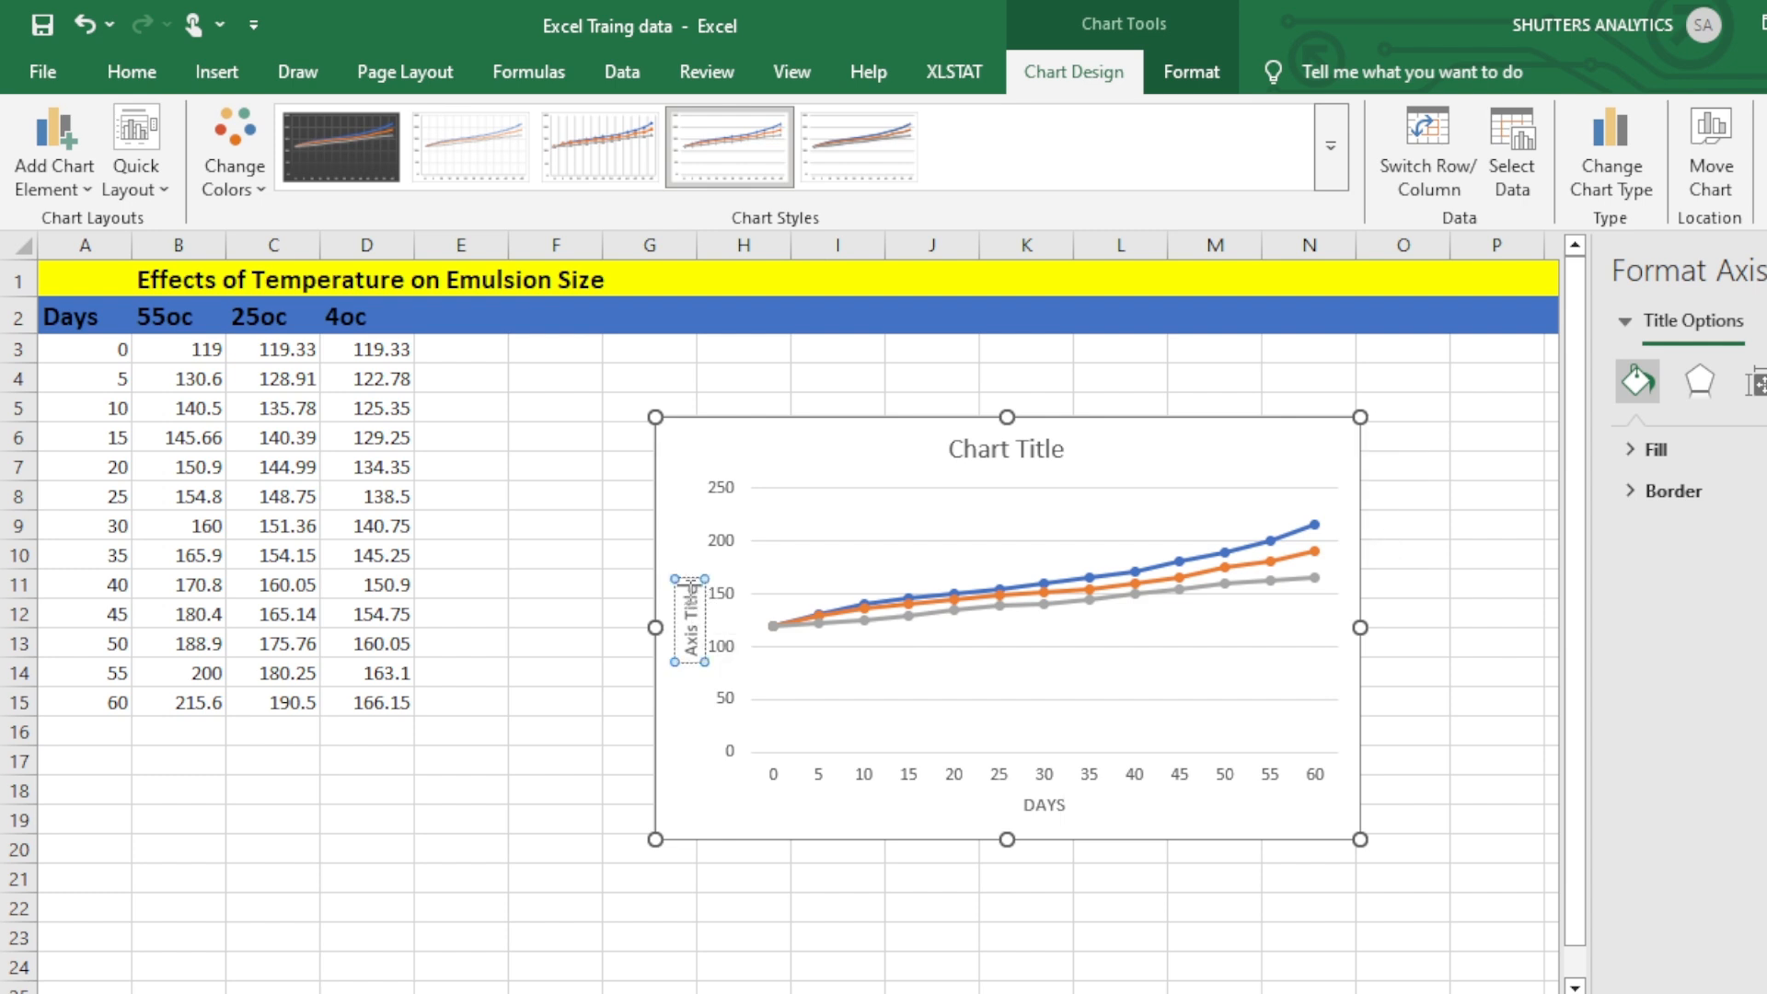
key(ctrl+a)
key(BackSpace)
text(TEMPERAT)
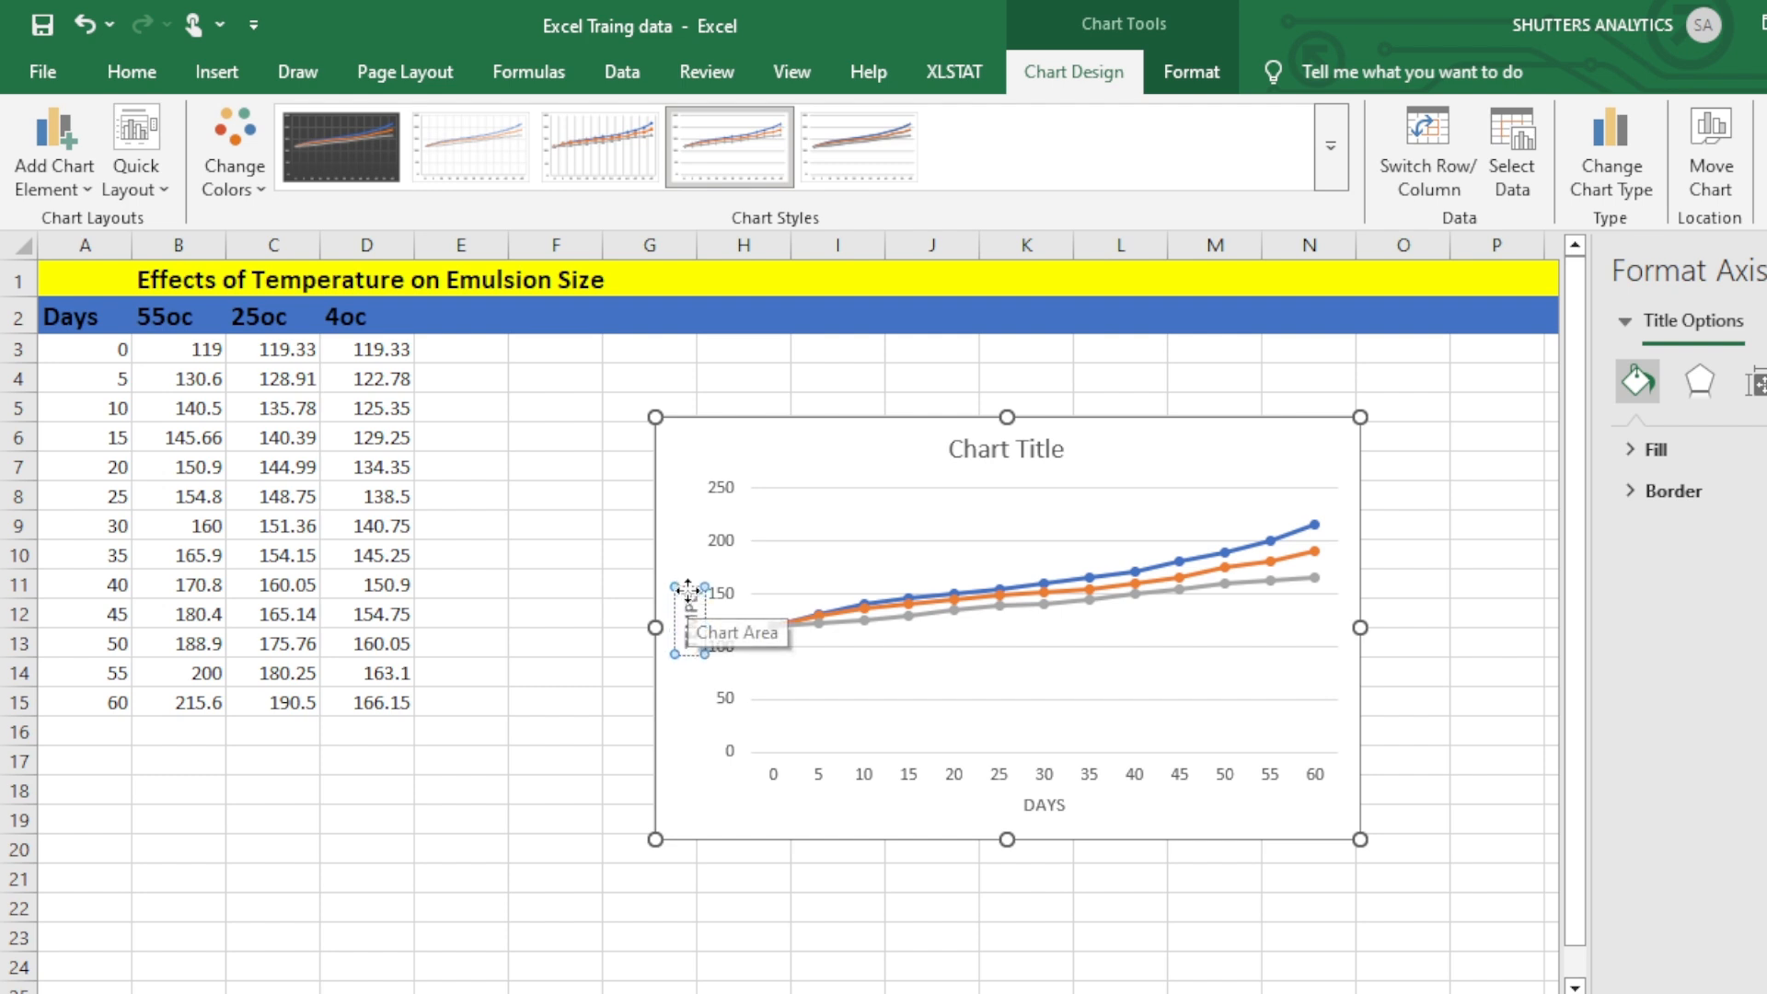
text(URE)
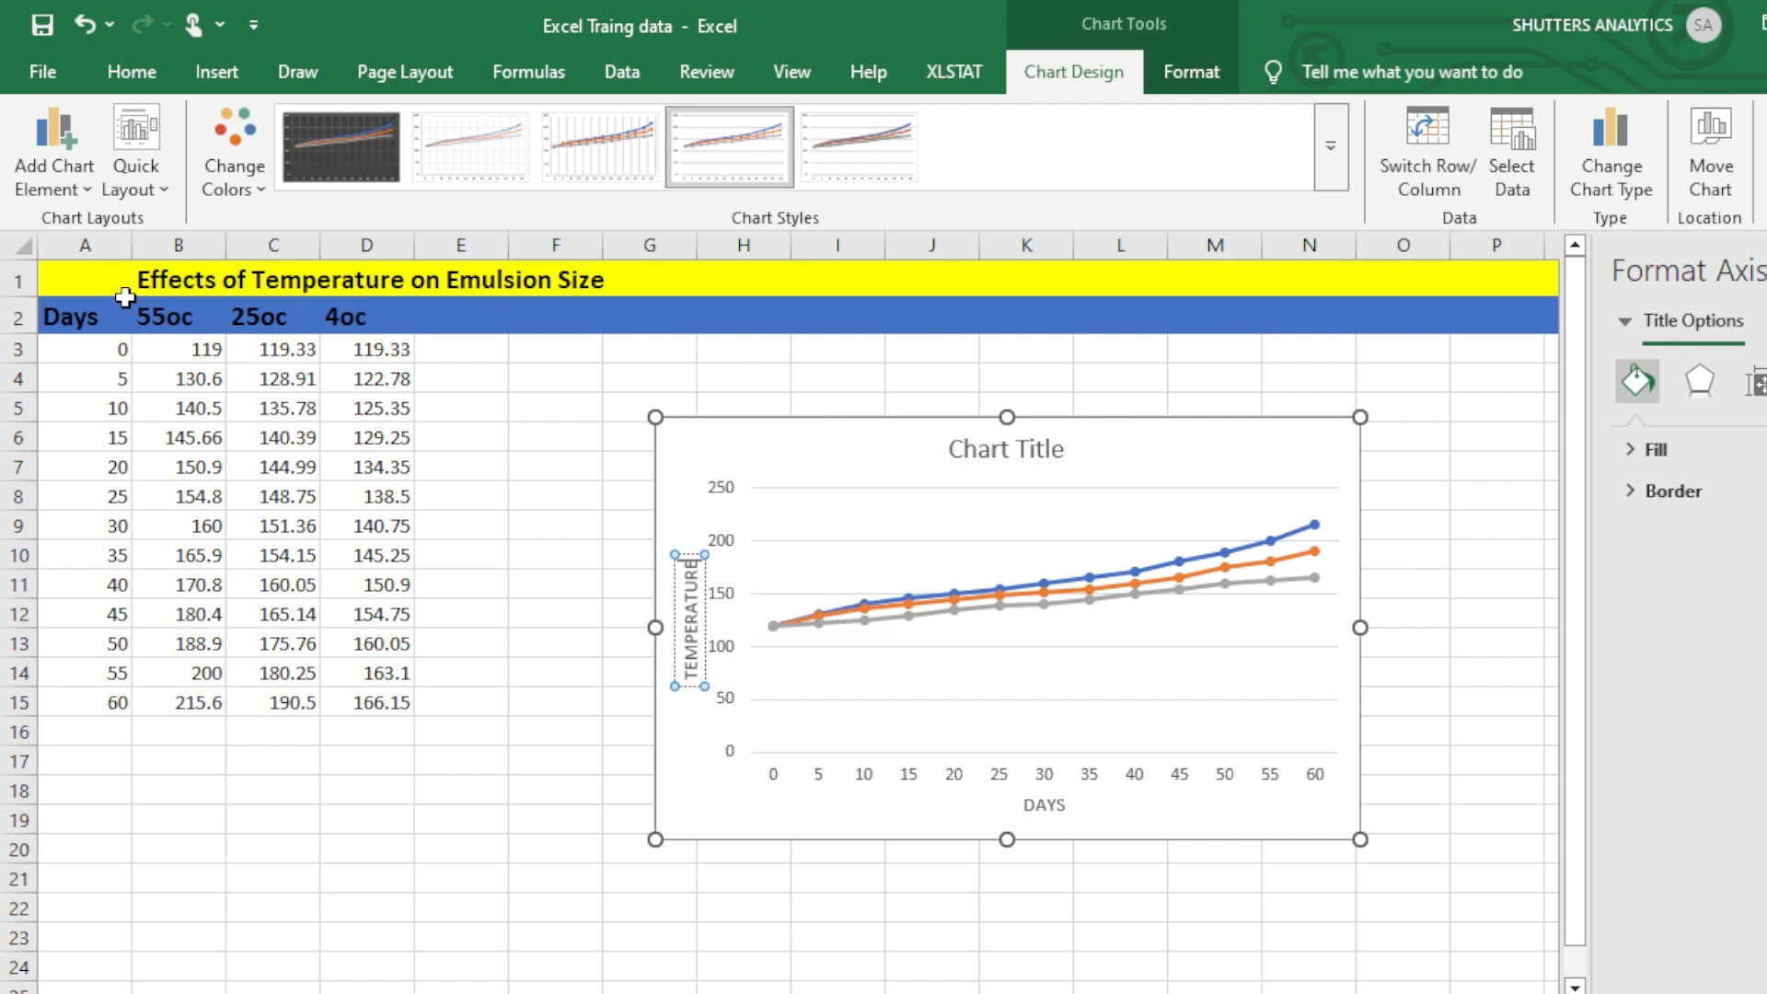
Replace the chart title with the heading "Effects of Temperature on Emulsion Size" copied from cell B1, and deselect the chart.
click(206, 274)
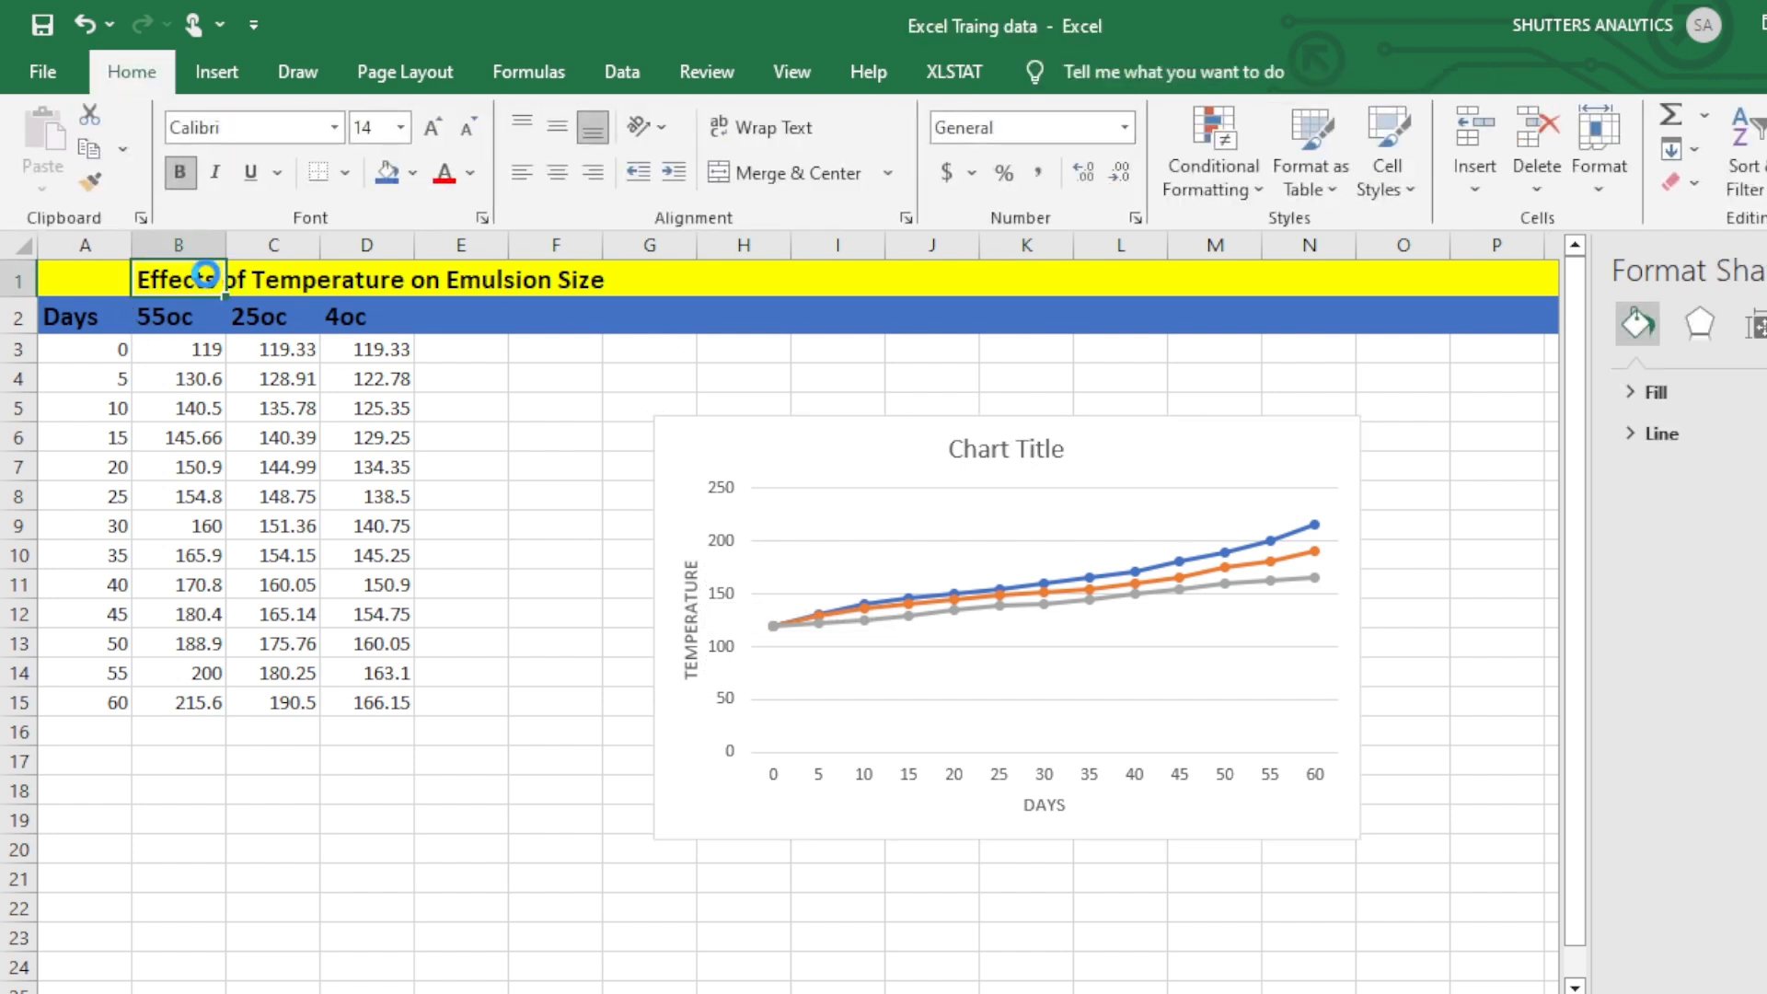
key(ctrl+c)
click(999, 458)
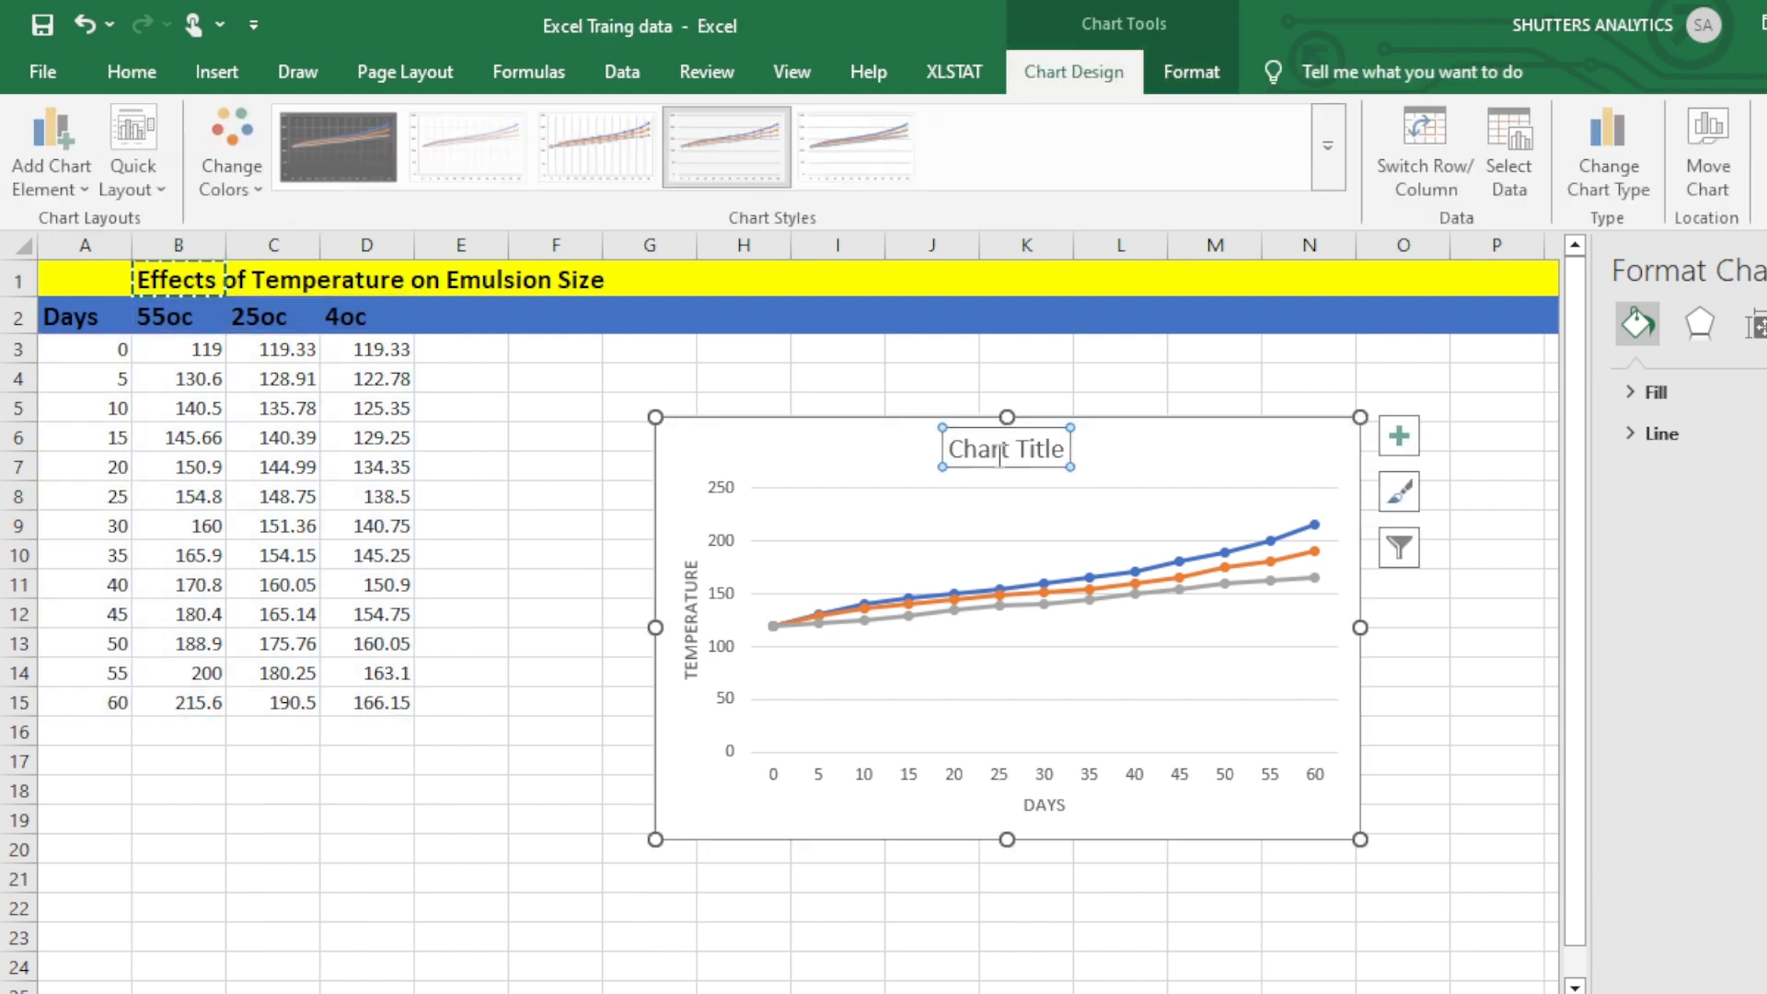
click(1065, 449)
key(BackSpace)
key(BackSpace)
key(BackSpace)
key(BackSpace)
key(BackSpace)
key(BackSpace)
key(BackSpace)
key(BackSpace)
key(BackSpace)
key(BackSpace)
key(BackSpace)
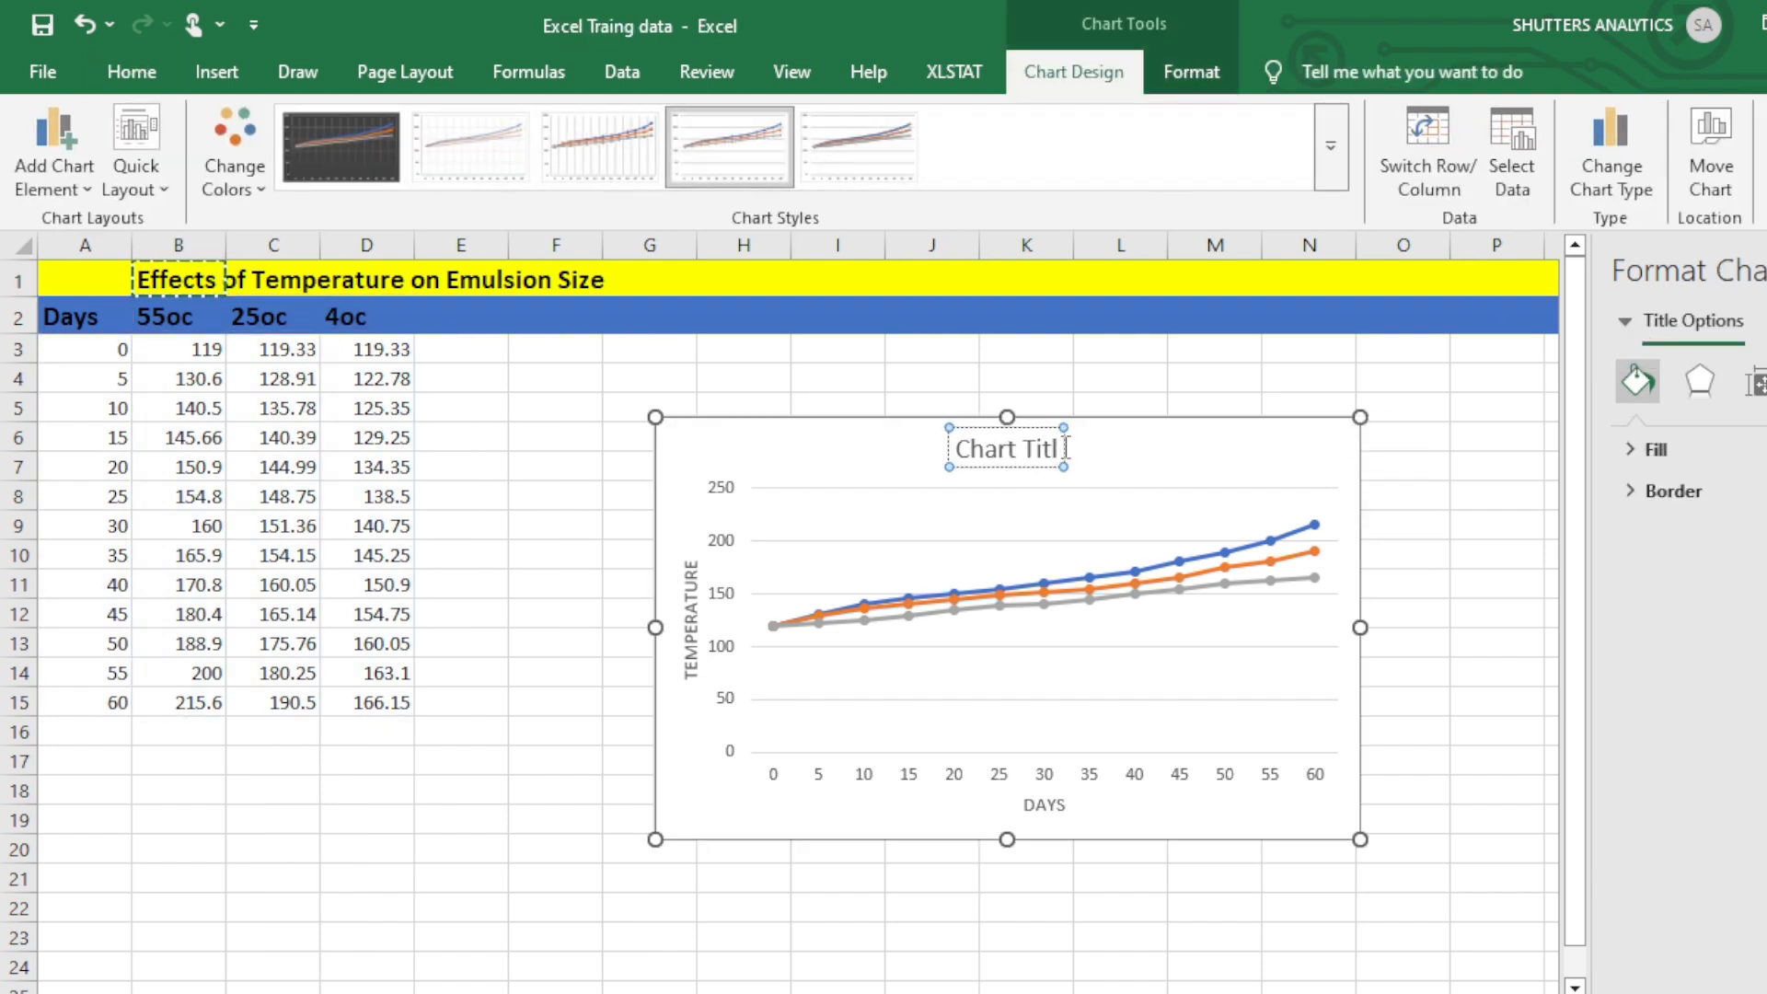
key(ctrl+v)
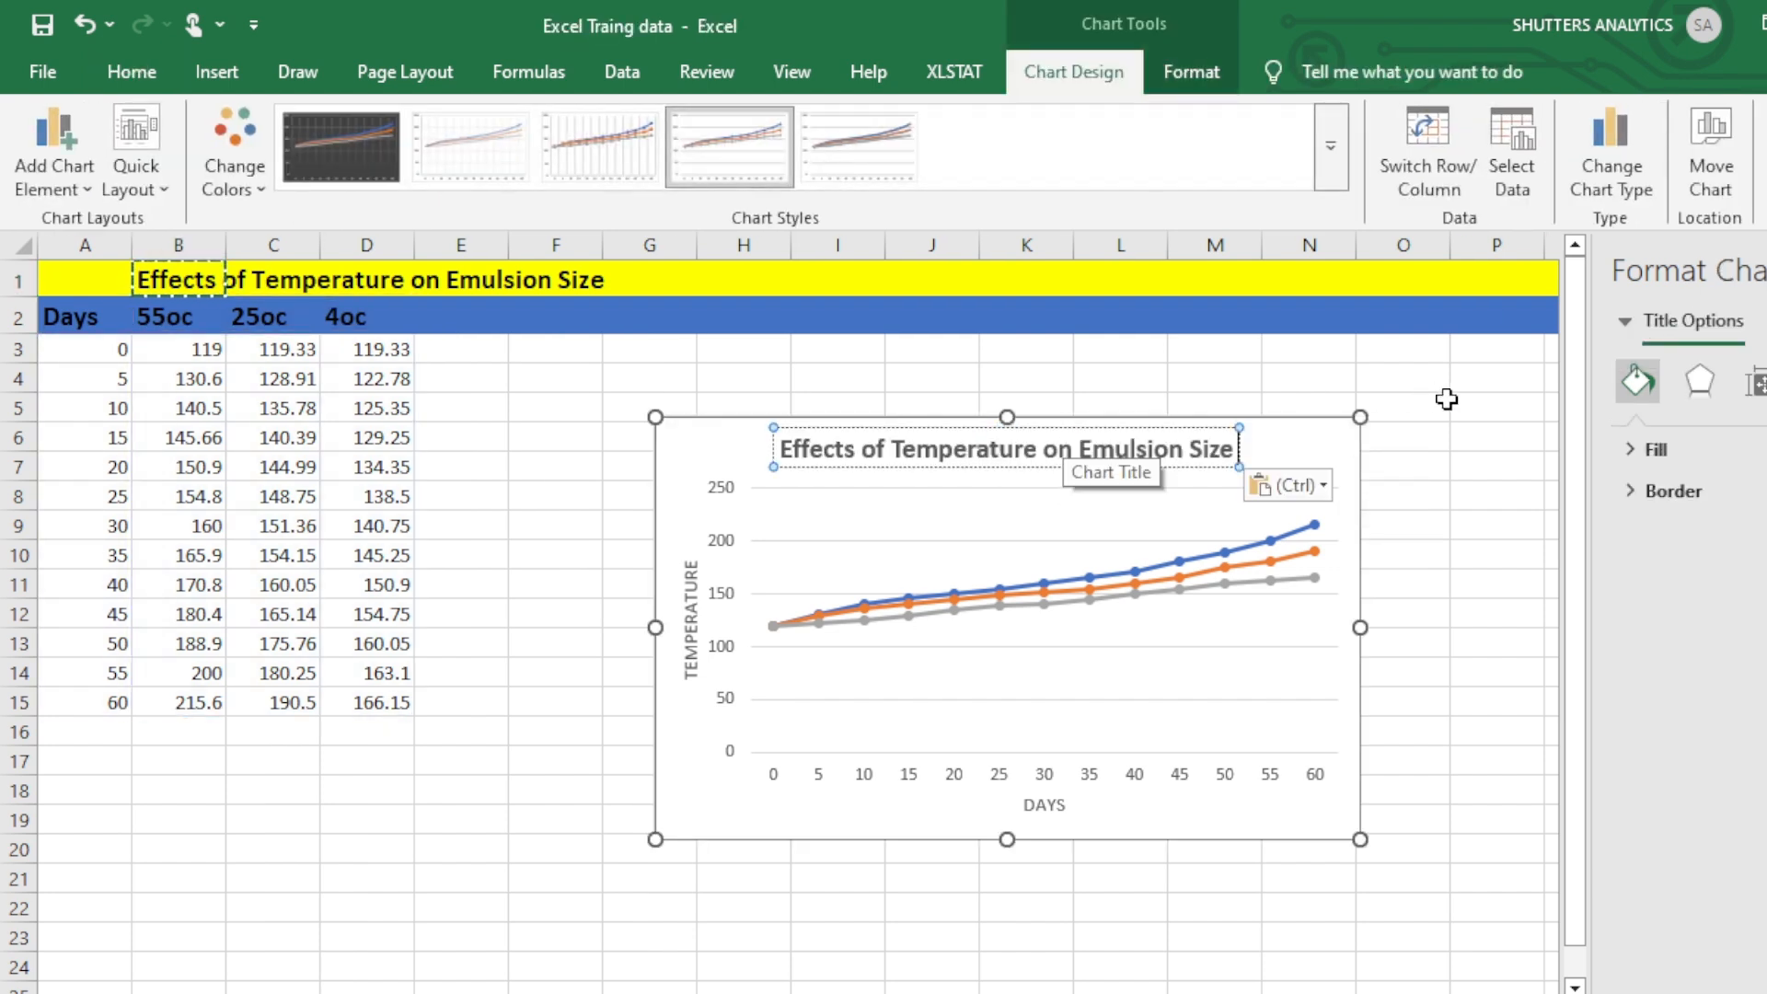
click(1469, 414)
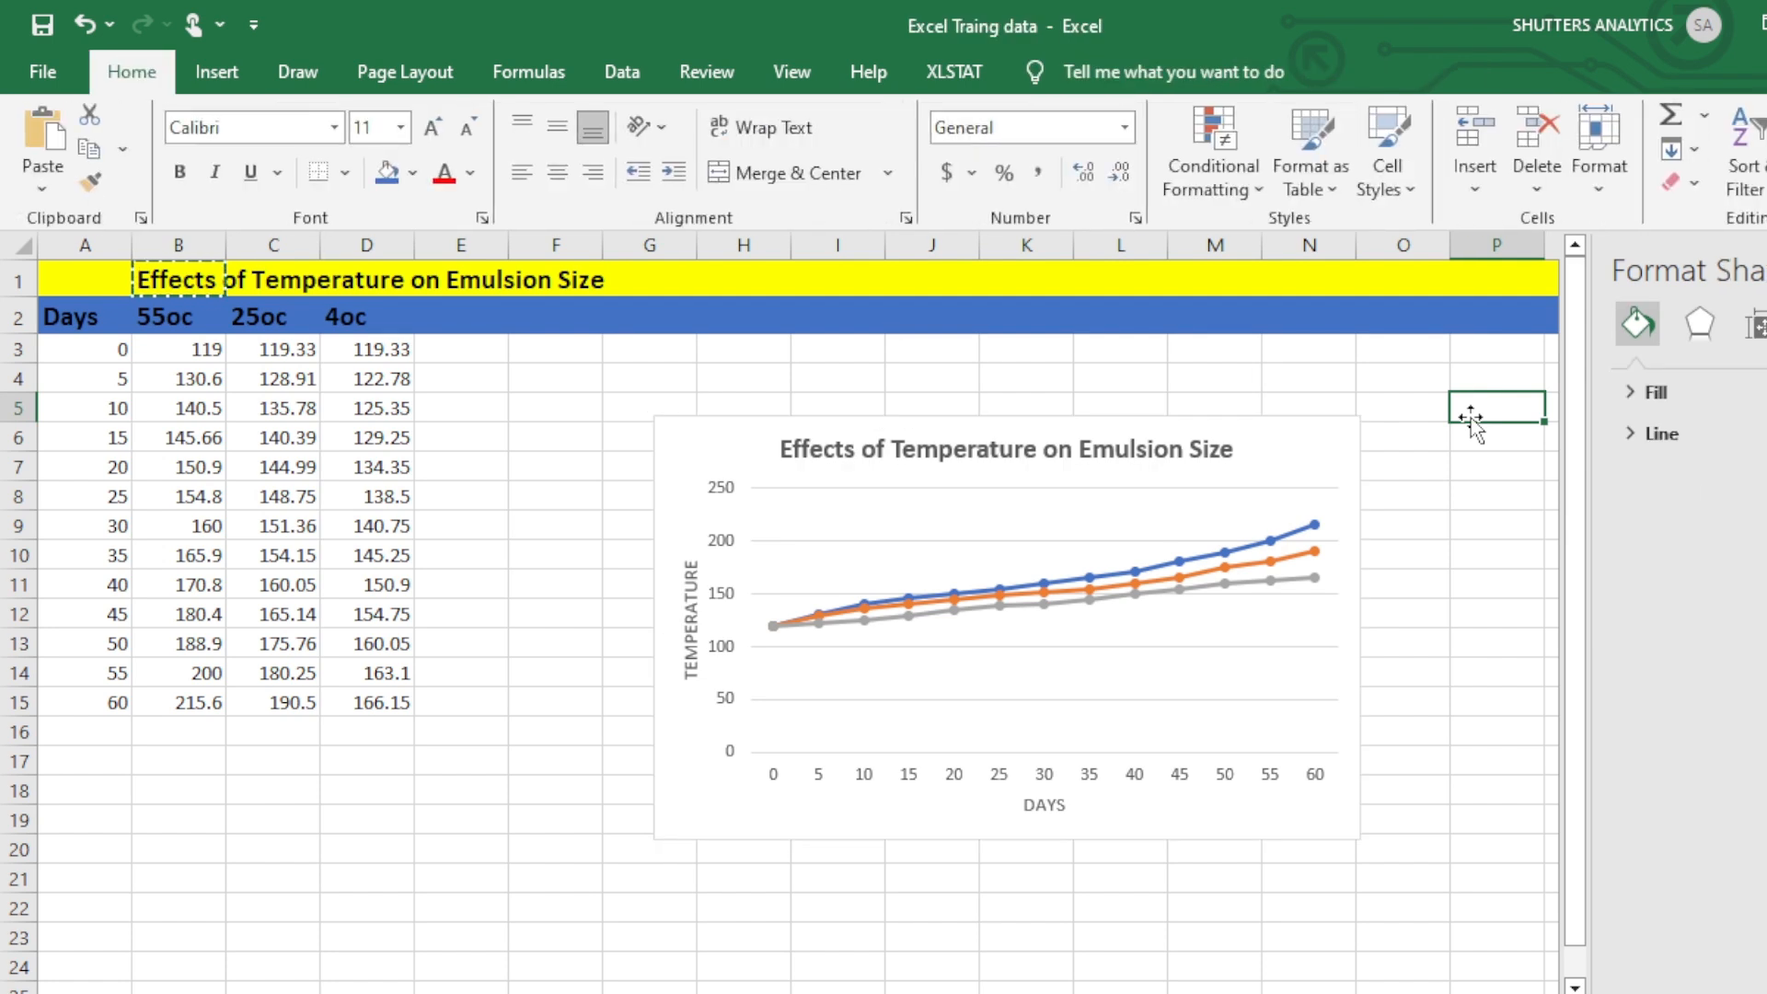